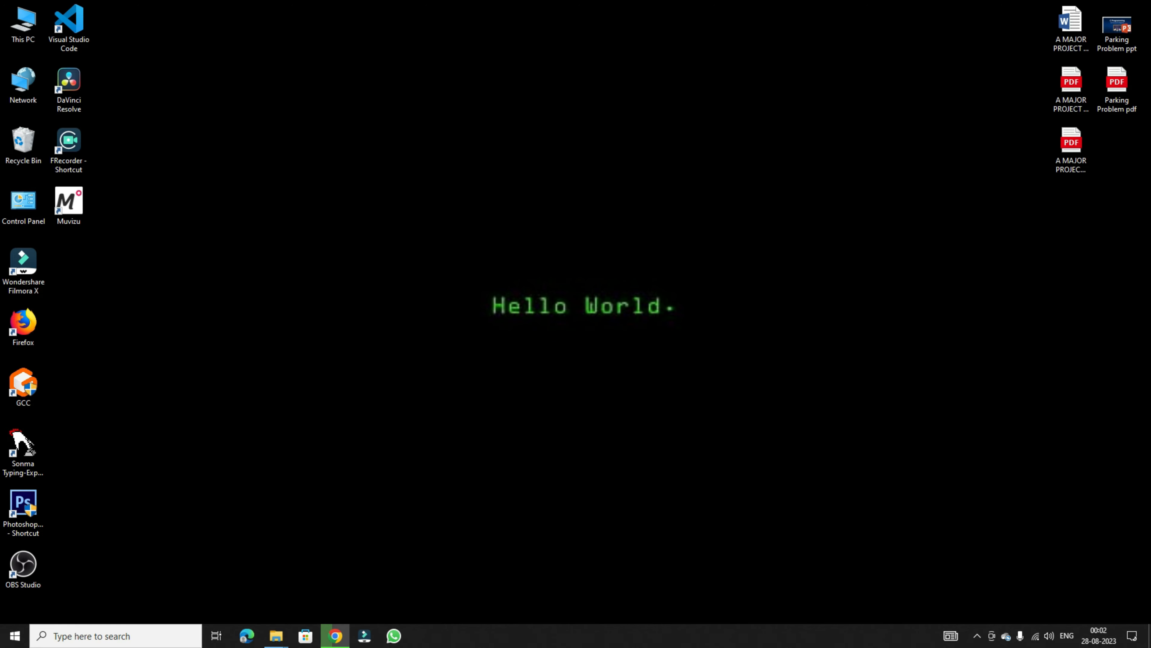
Step: Switch to Chrome and search Google for "xampp server download"
{"action": "left_click", "coordinate": [335, 635]}
{"action": "left_click", "coordinate": [302, 9]}
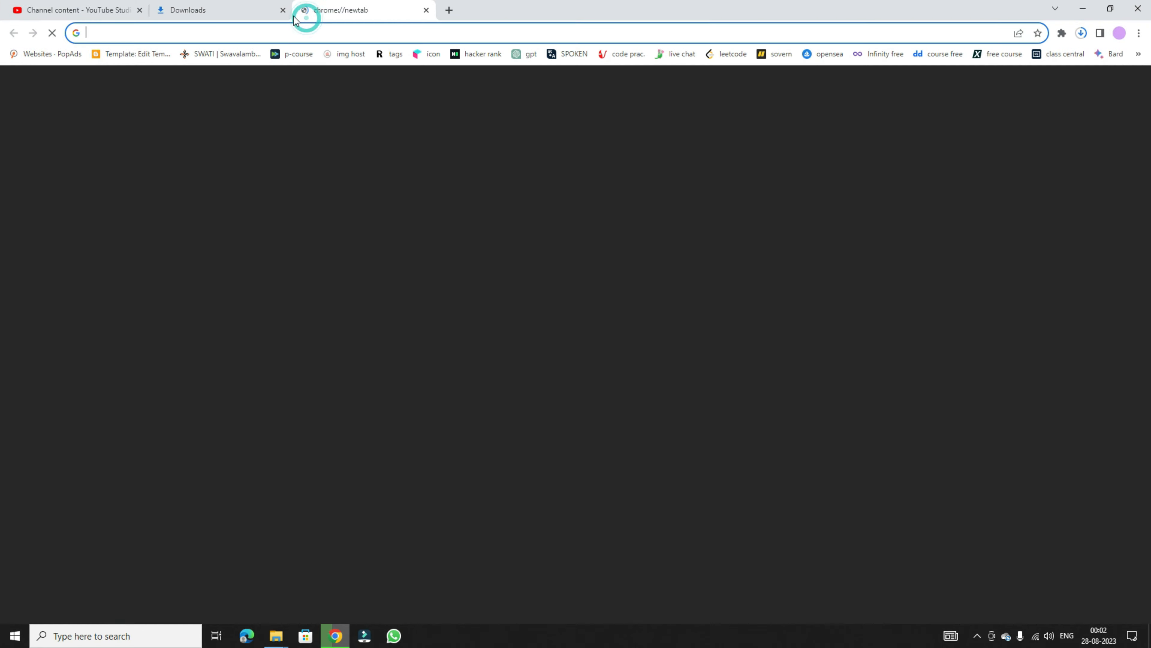
{"action": "left_click", "coordinate": [303, 33]}
{"action": "left_click", "coordinate": [363, 384]}
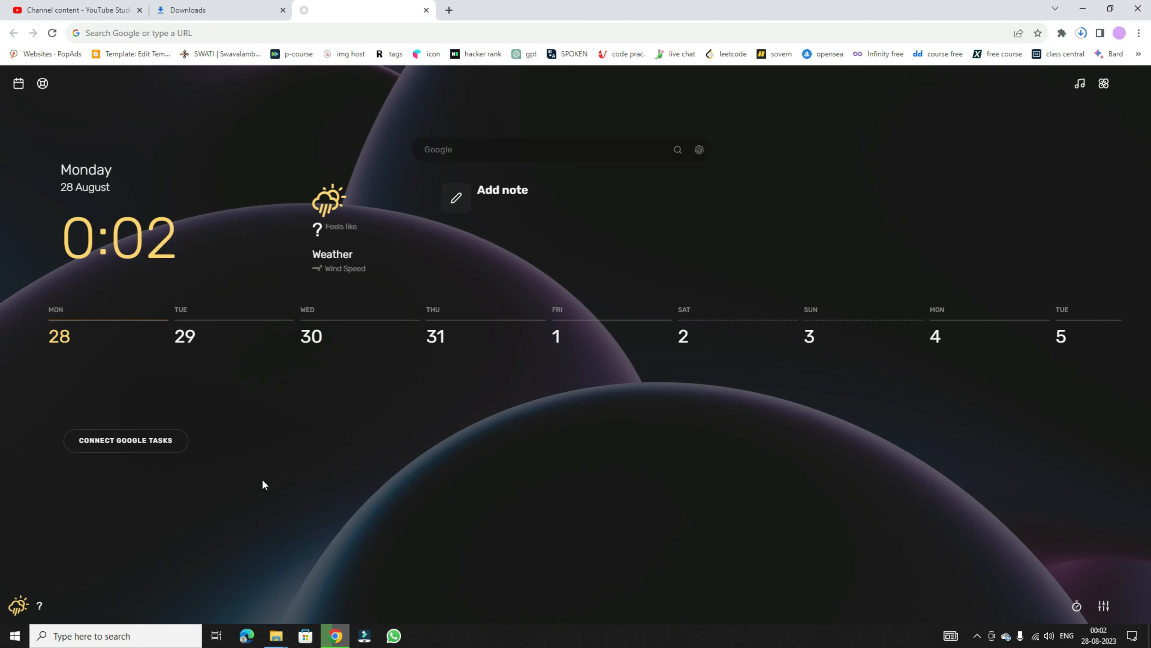
{"action": "left_click", "coordinate": [232, 32]}
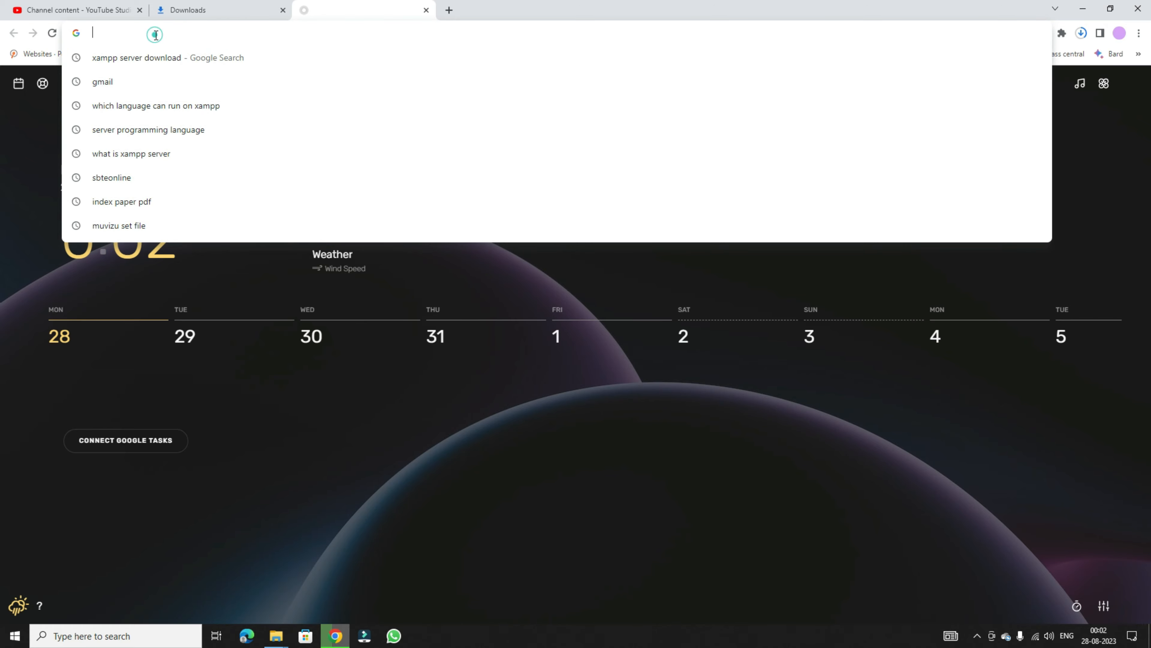
{"action": "left_click", "coordinate": [41, 130]}
{"action": "left_click", "coordinate": [129, 36]}
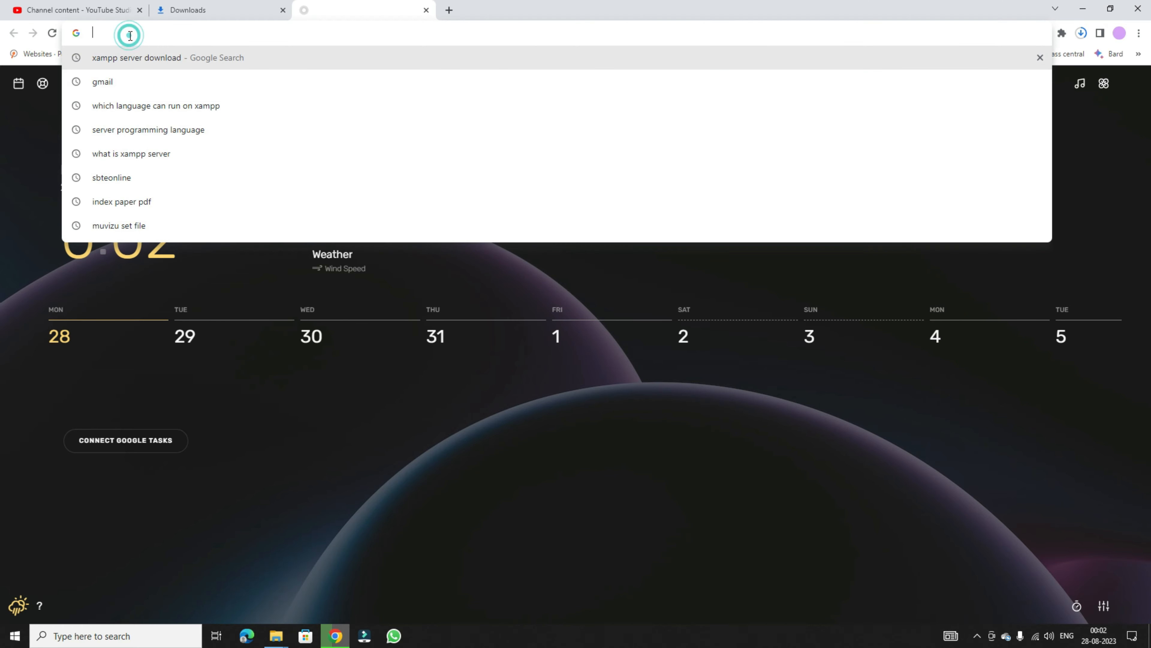
{"action": "left_click", "coordinate": [157, 60]}
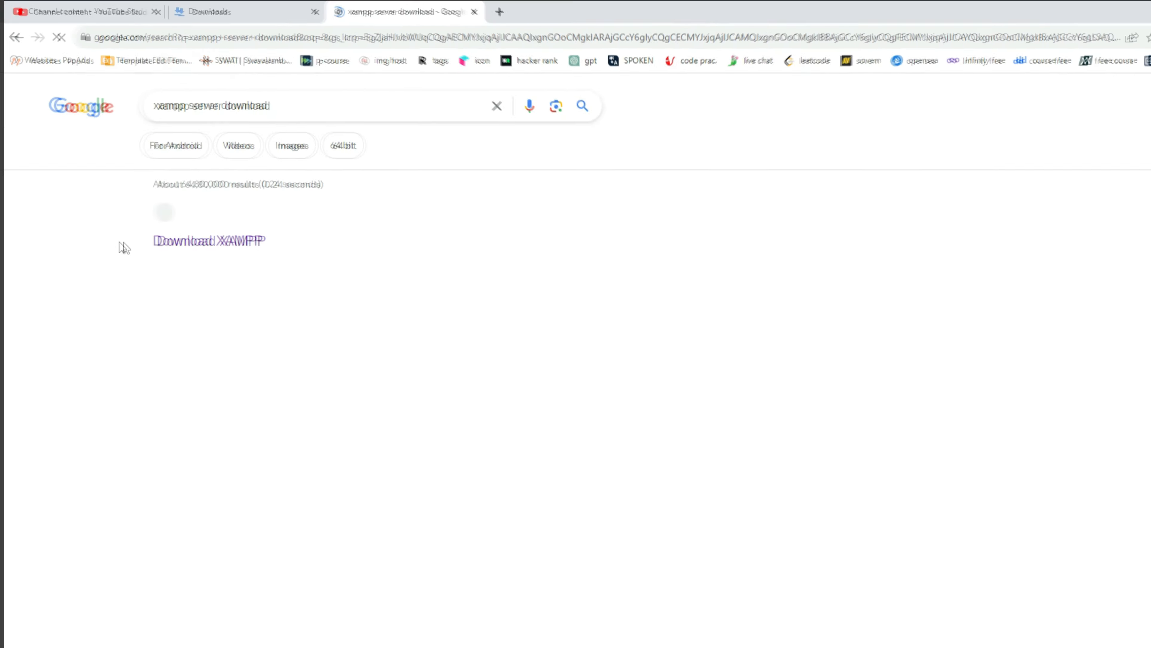
Step: Open the Download XAMPP page of Apache Friends from the search results
{"action": "left_click_drag", "start_coordinate": [288, 103], "coordinate": [129, 112]}
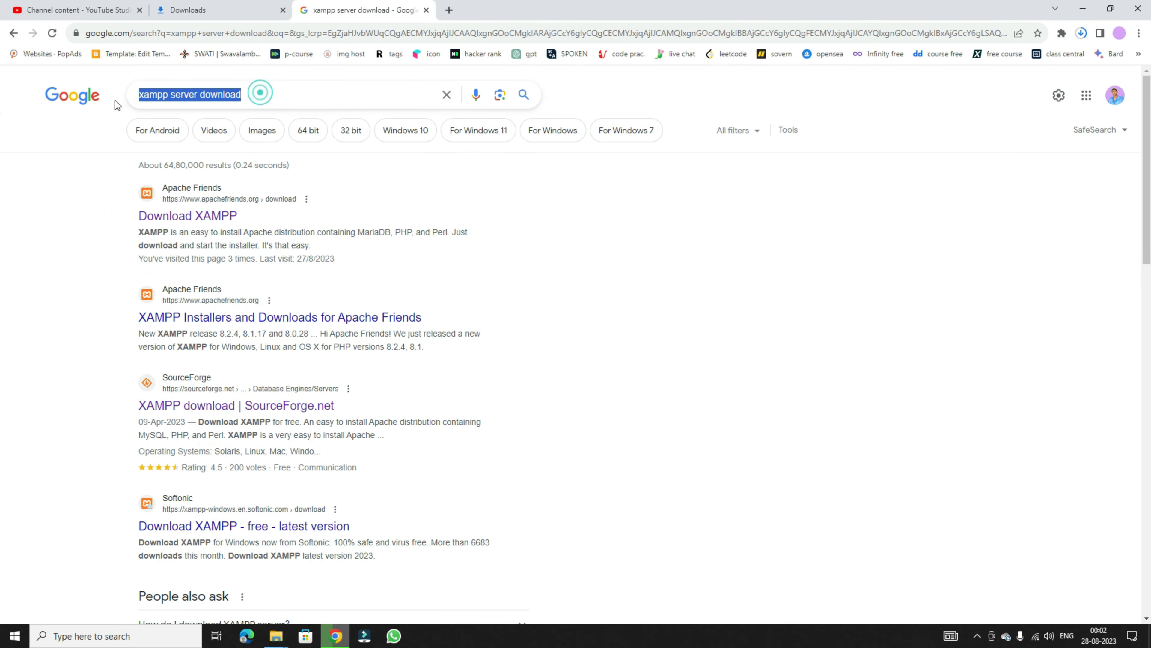
{"action": "left_click", "coordinate": [93, 212]}
{"action": "scroll", "coordinate": [227, 221], "scroll_direction": "down", "scroll_amount": 15}
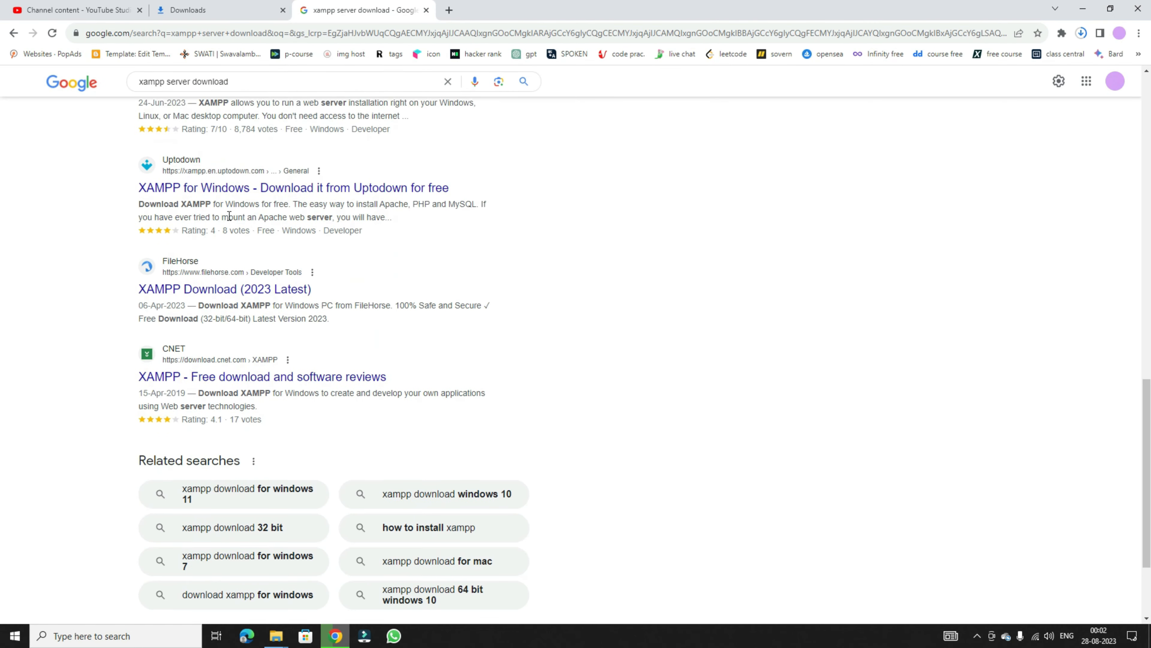
{"action": "scroll", "coordinate": [230, 221], "scroll_direction": "up", "scroll_amount": 15}
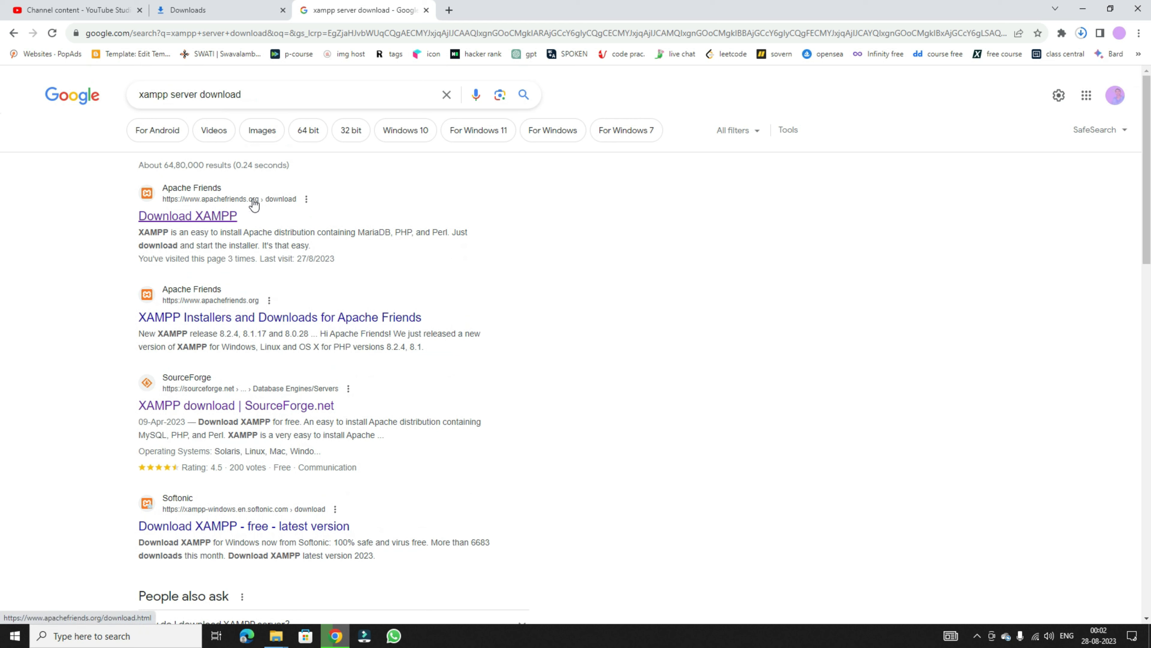
{"action": "left_click", "coordinate": [179, 217]}
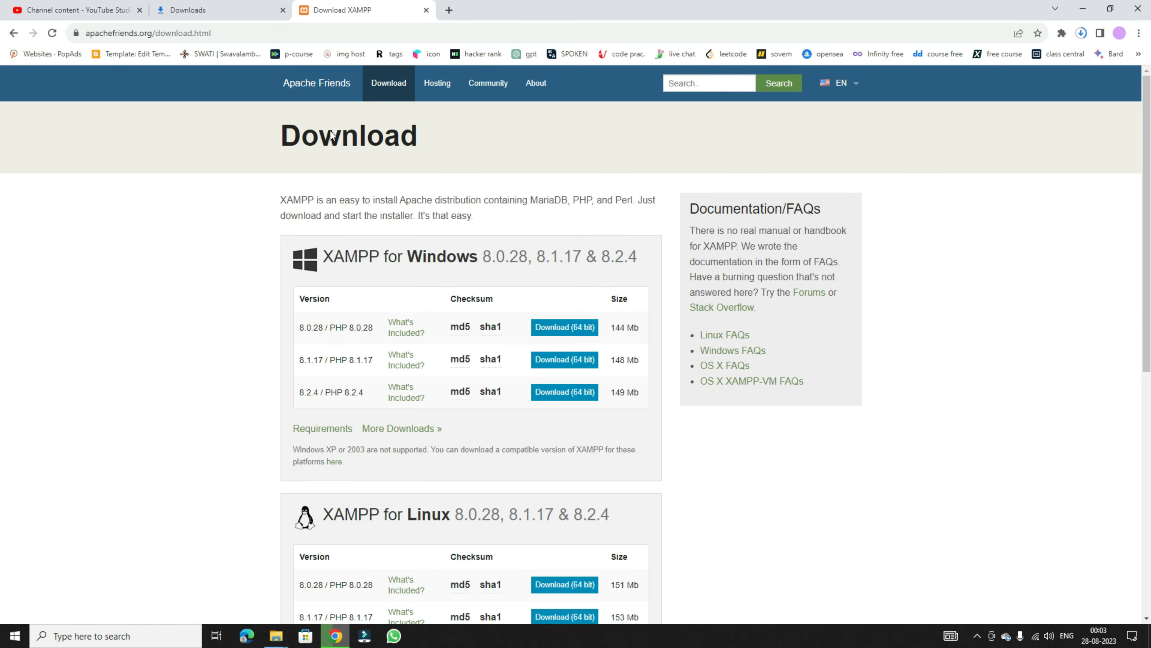
Step: Examine the XAMPP download sections for Windows, Linux and OS X, paying attention to the Windows versions
{"action": "scroll", "coordinate": [401, 236], "scroll_direction": "down", "scroll_amount": 10}
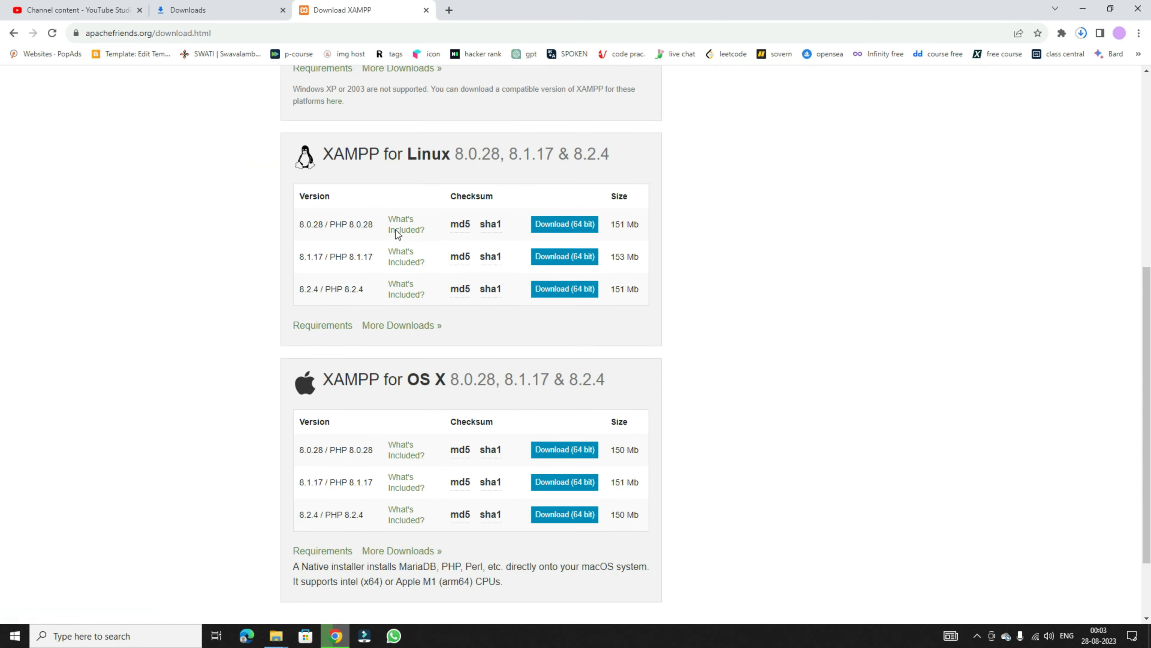
{"action": "scroll", "coordinate": [400, 234], "scroll_direction": "up", "scroll_amount": 10}
{"action": "scroll", "coordinate": [399, 233], "scroll_direction": "down", "scroll_amount": 6}
{"action": "scroll", "coordinate": [399, 232], "scroll_direction": "up", "scroll_amount": 5}
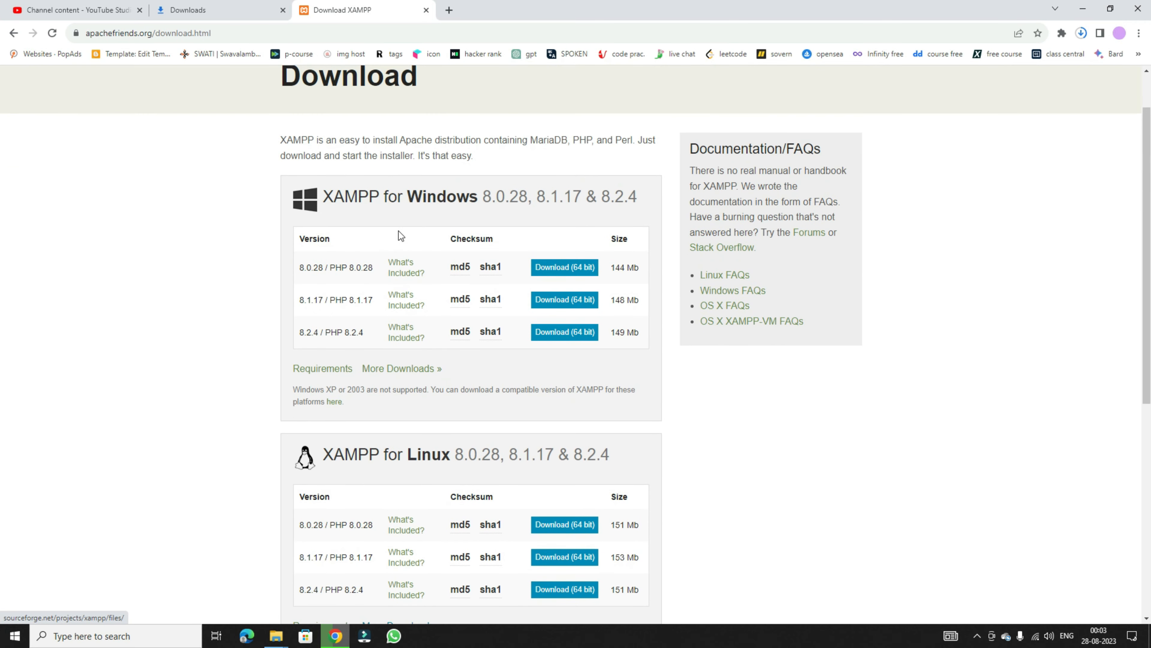
{"action": "scroll", "coordinate": [399, 232], "scroll_direction": "down", "scroll_amount": 5}
{"action": "scroll", "coordinate": [412, 252], "scroll_direction": "up", "scroll_amount": 5}
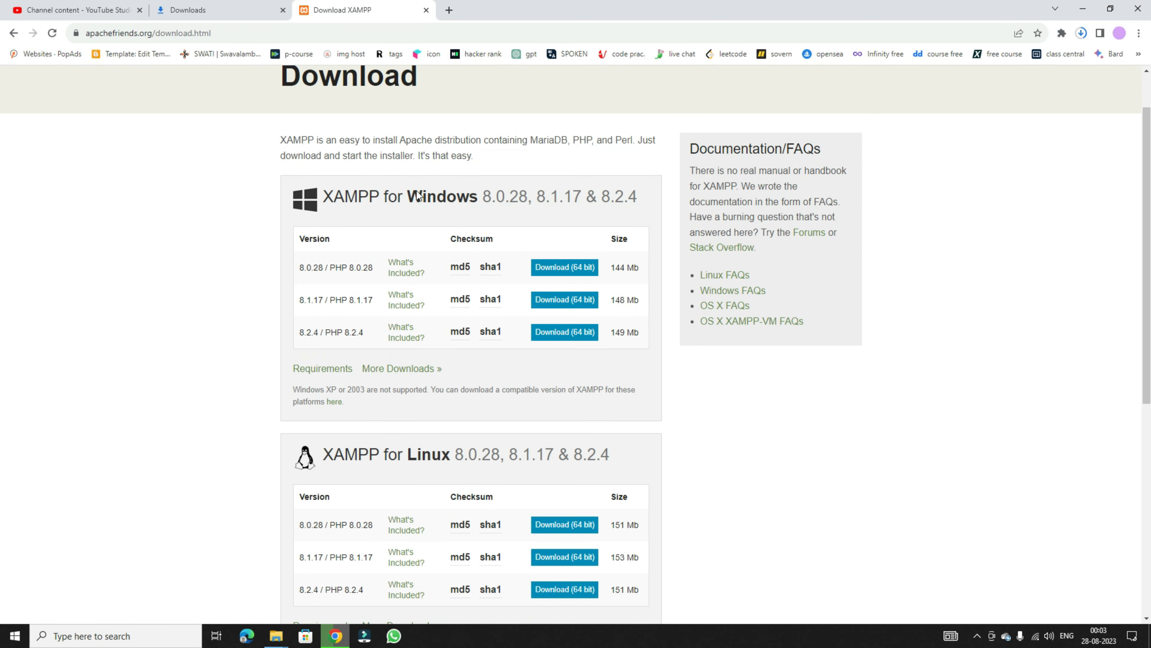
{"action": "left_click_drag", "start_coordinate": [420, 198], "coordinate": [459, 199]}
{"action": "left_click_drag", "start_coordinate": [416, 455], "coordinate": [450, 455]}
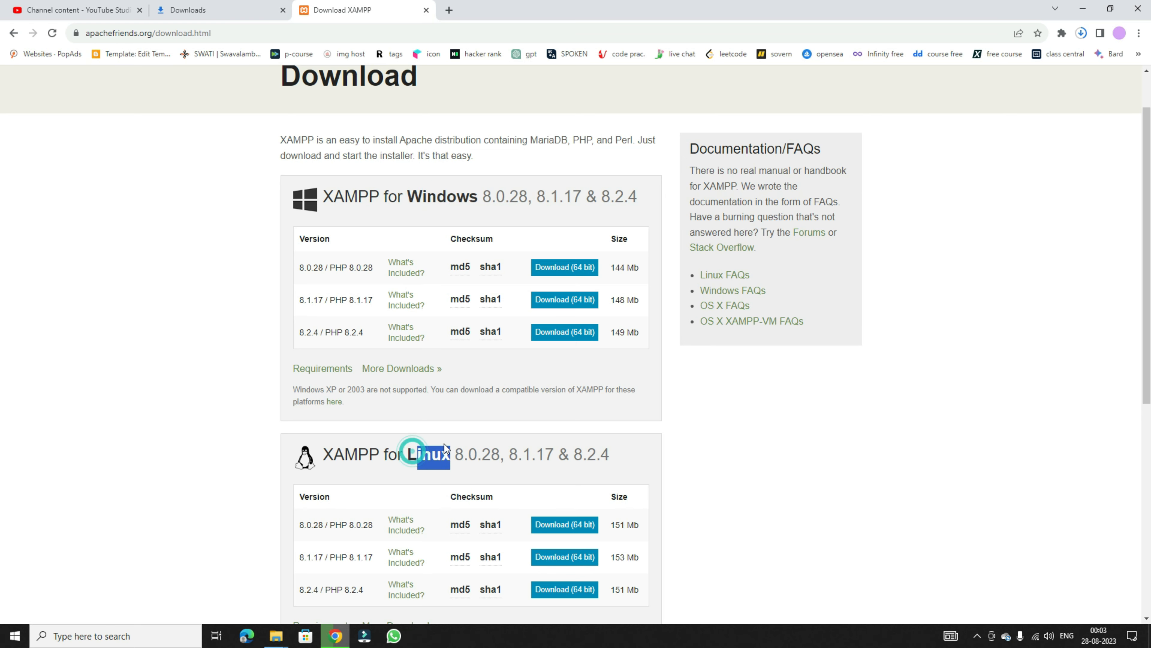
{"action": "scroll", "coordinate": [442, 395], "scroll_direction": "down", "scroll_amount": 6}
{"action": "left_click_drag", "start_coordinate": [409, 381], "coordinate": [433, 379]}
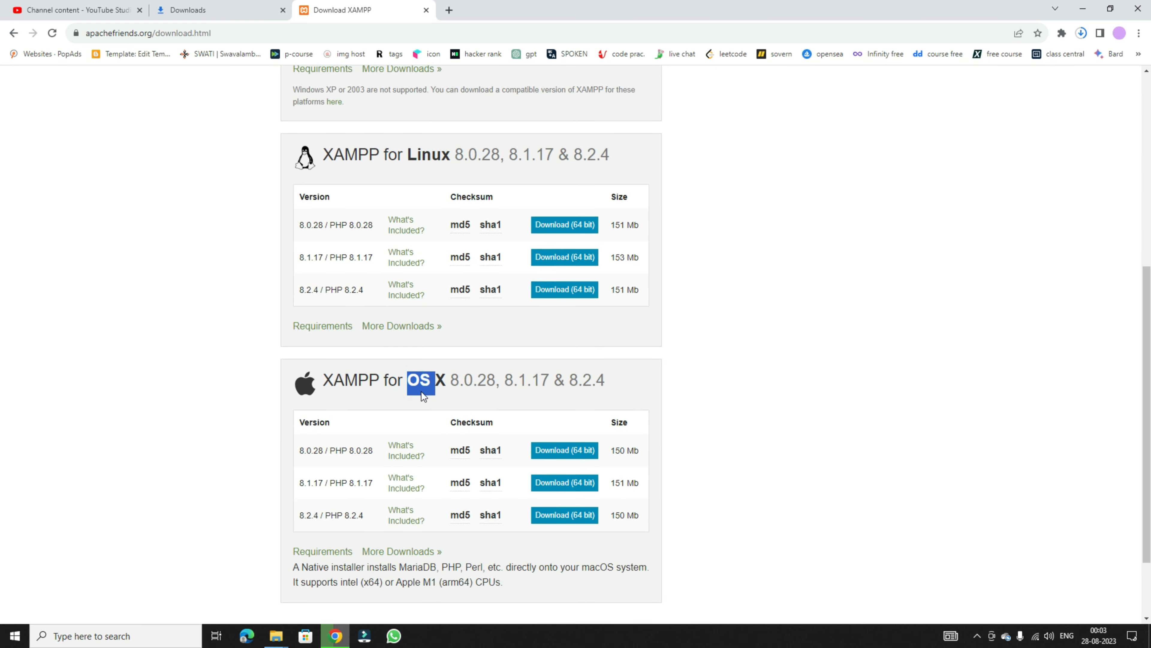
{"action": "scroll", "coordinate": [410, 380], "scroll_direction": "up", "scroll_amount": 7}
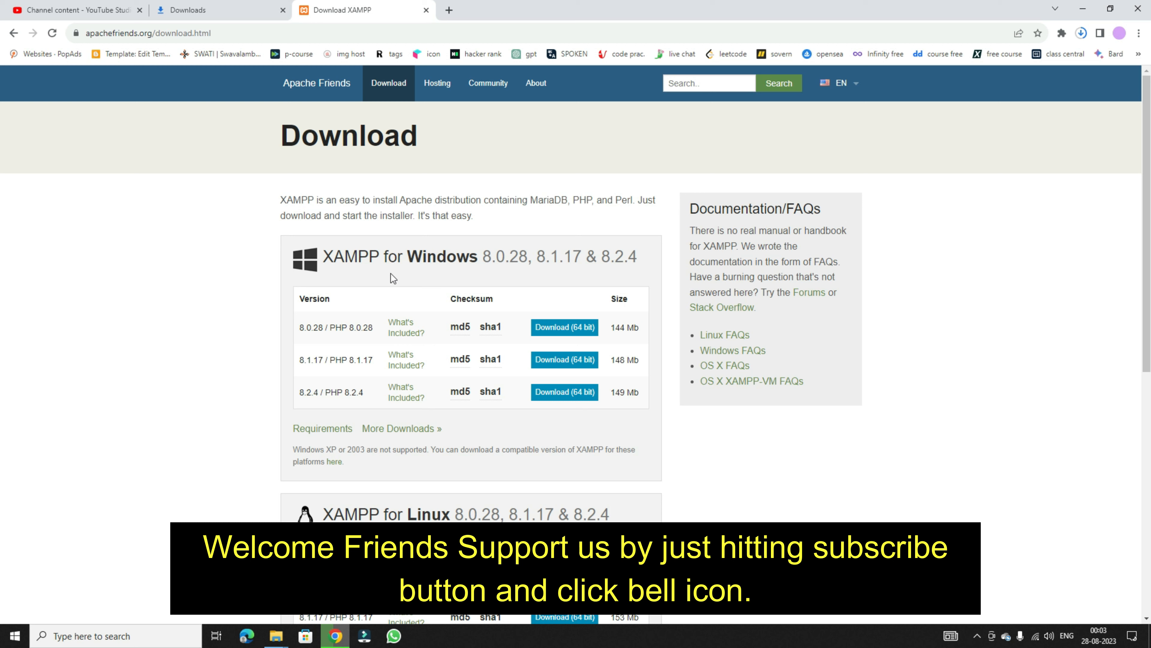
{"action": "left_click_drag", "start_coordinate": [450, 259], "coordinate": [472, 259]}
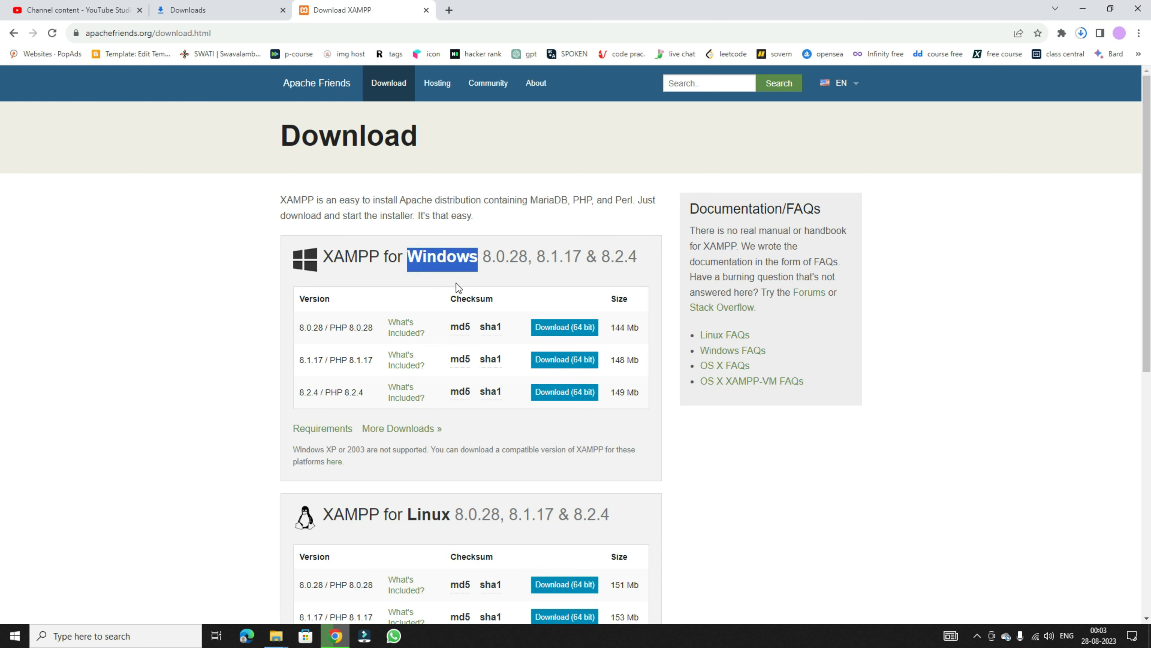
{"action": "left_click", "coordinate": [455, 280]}
{"action": "double_click", "coordinate": [476, 256]}
{"action": "left_click", "coordinate": [501, 273]}
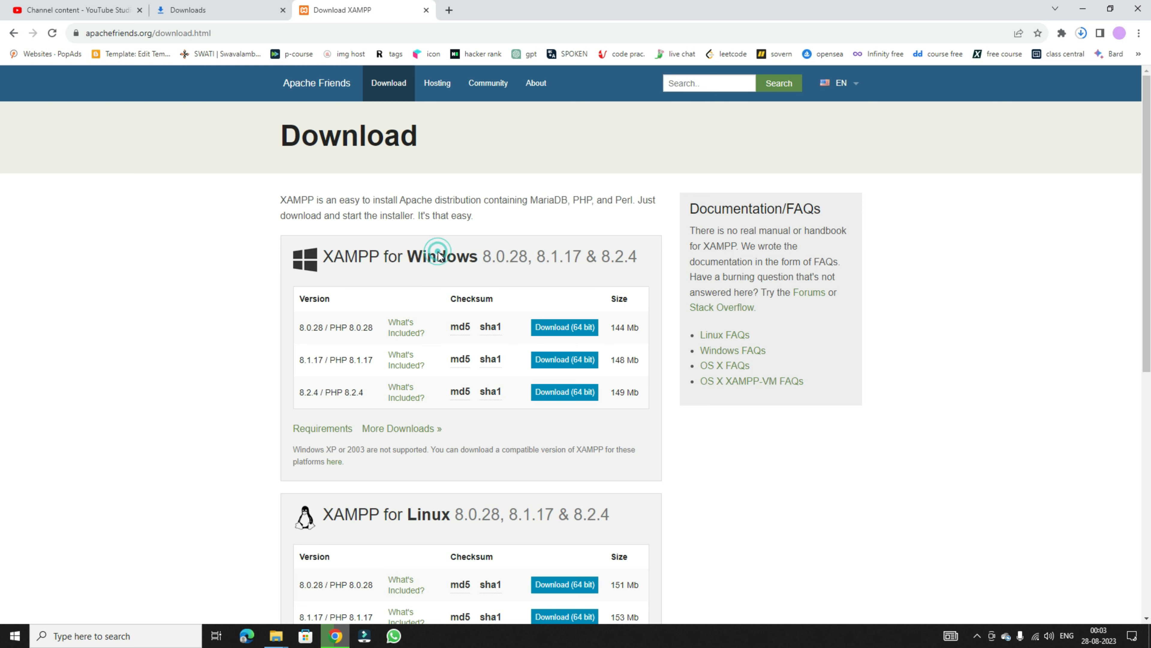
{"action": "double_click", "coordinate": [430, 265]}
{"action": "left_click", "coordinate": [424, 282]}
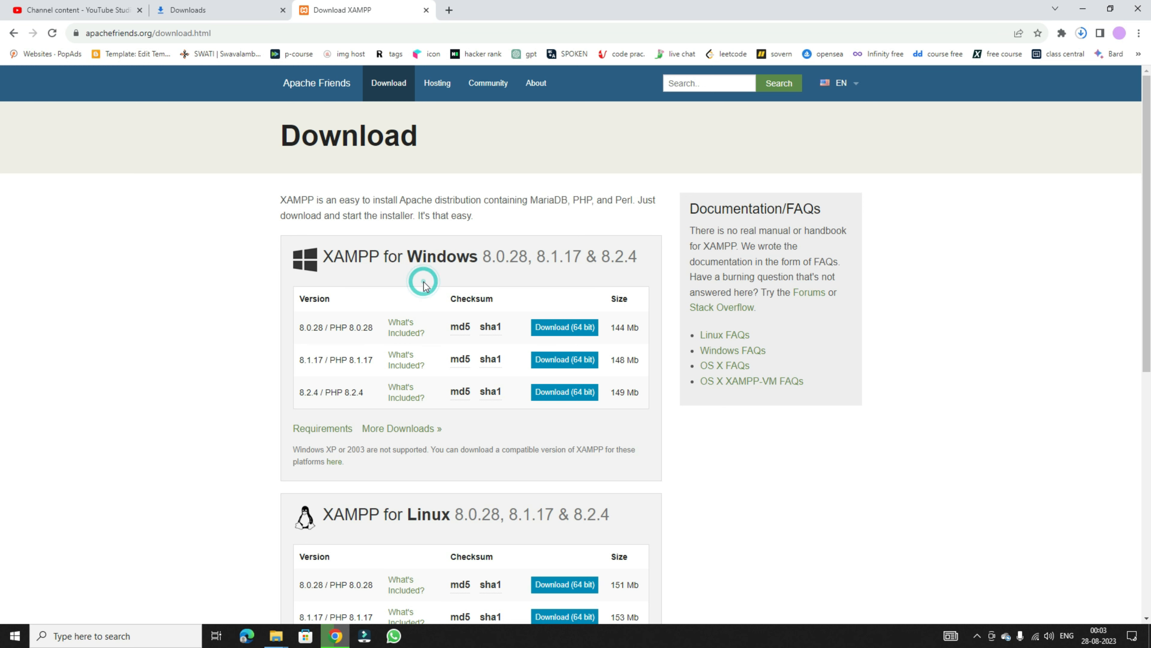
Step: Download the 64-bit XAMPP 8.2.4 installer for Windows and view its SourceForge download page
{"action": "scroll", "coordinate": [465, 287], "scroll_direction": "down", "scroll_amount": 1}
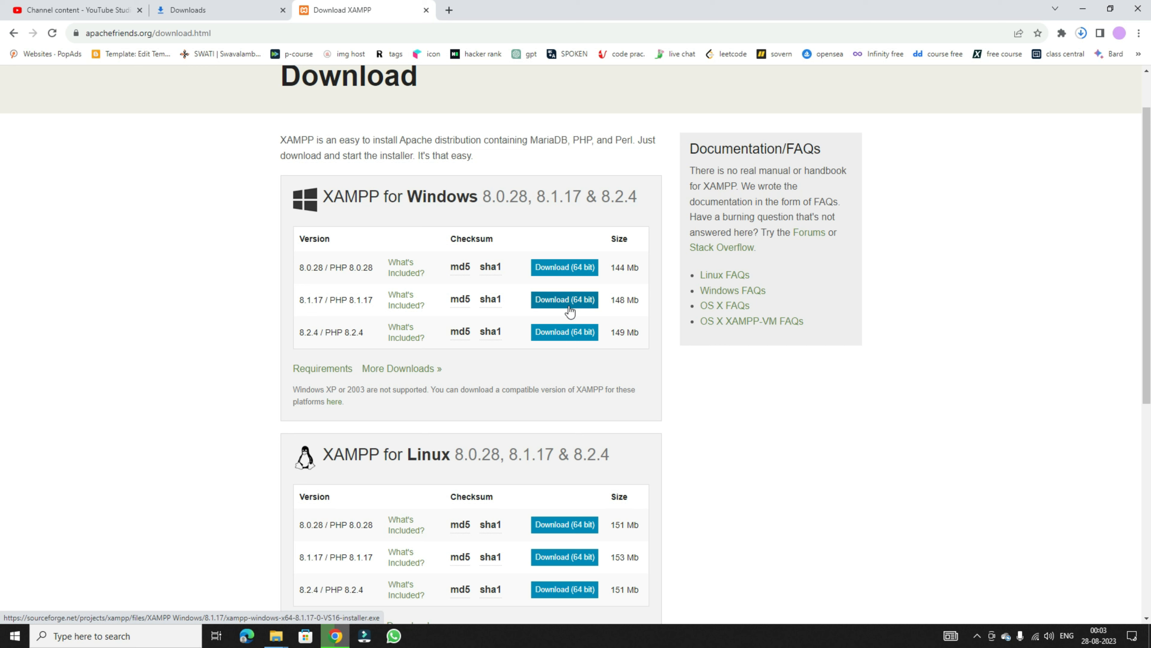
{"action": "double_click", "coordinate": [322, 267]}
{"action": "left_click", "coordinate": [314, 275]}
{"action": "double_click", "coordinate": [308, 300]}
{"action": "double_click", "coordinate": [301, 333]}
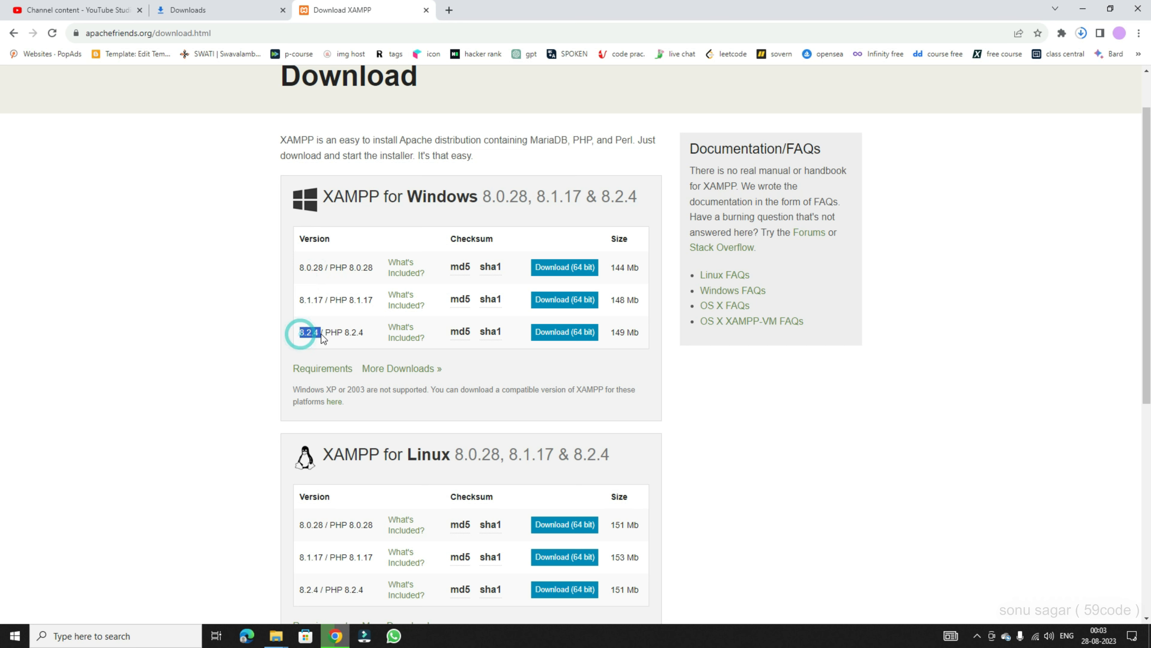
{"action": "left_click", "coordinate": [302, 338]}
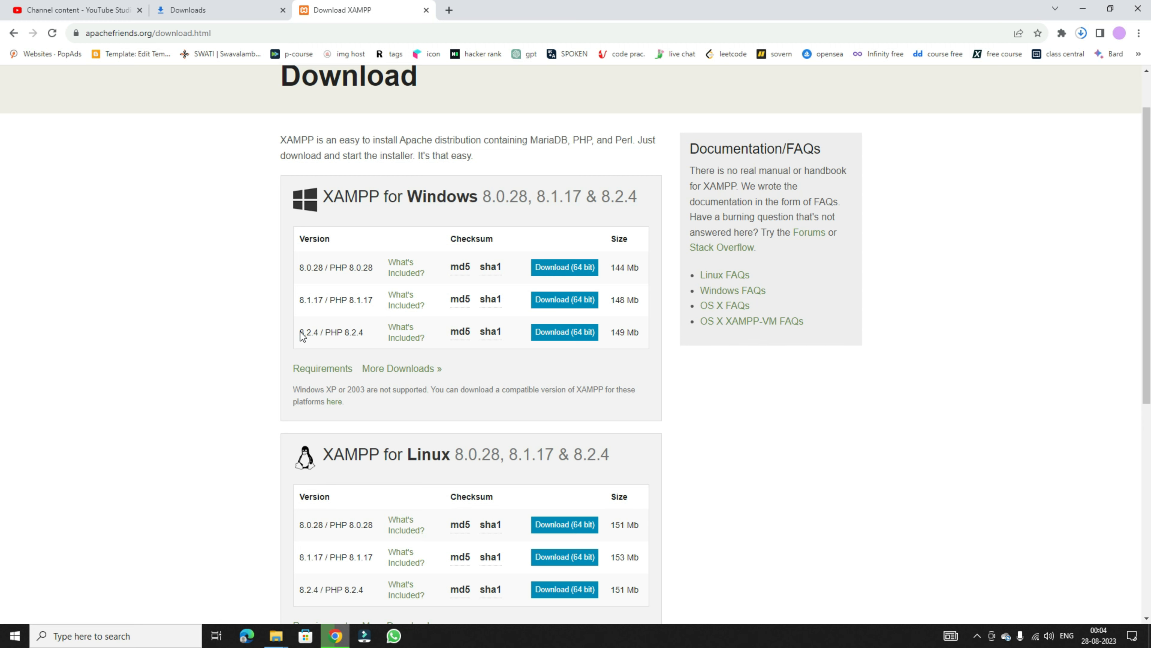
{"action": "left_click", "coordinate": [575, 335]}
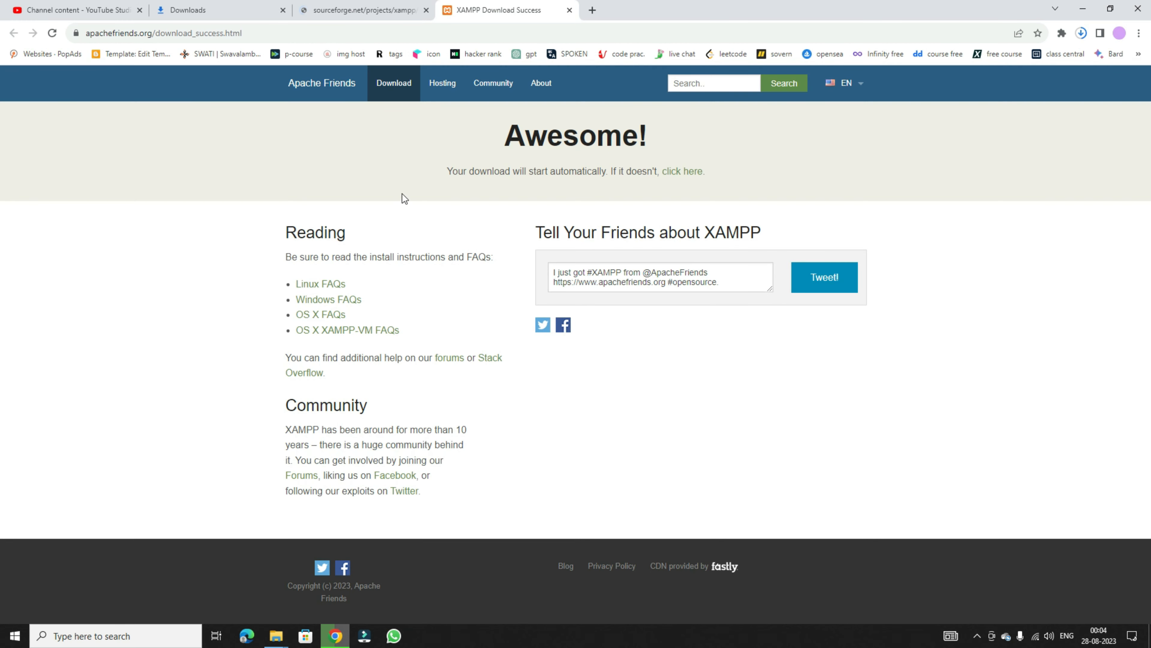
{"action": "left_click", "coordinate": [352, 5]}
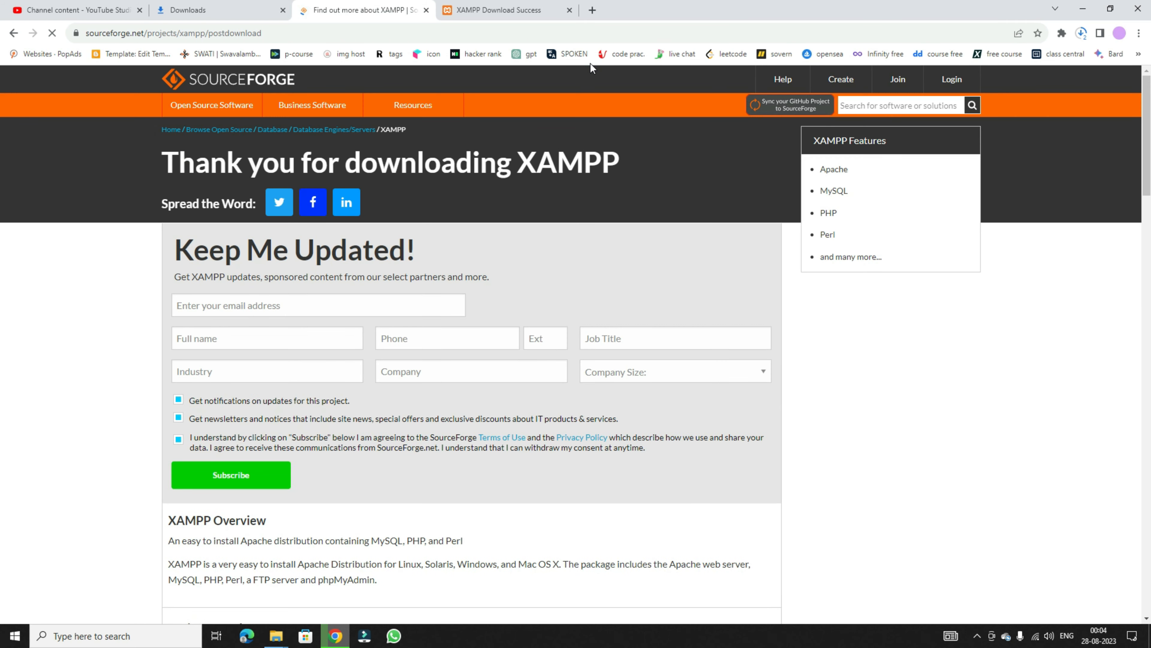
Step: Check the progress of the XAMPP installer in the browser's download list
{"action": "key", "text": "ctrl+j"}
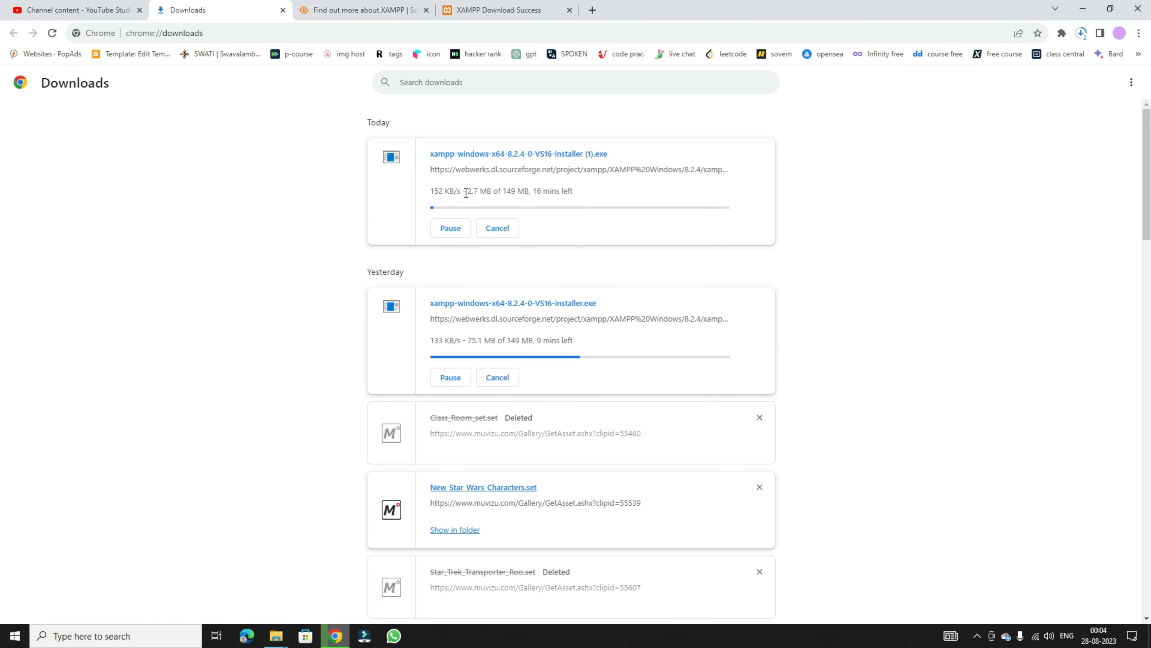
{"action": "left_click_drag", "start_coordinate": [429, 190], "coordinate": [567, 191]}
{"action": "left_click", "coordinate": [582, 189]}
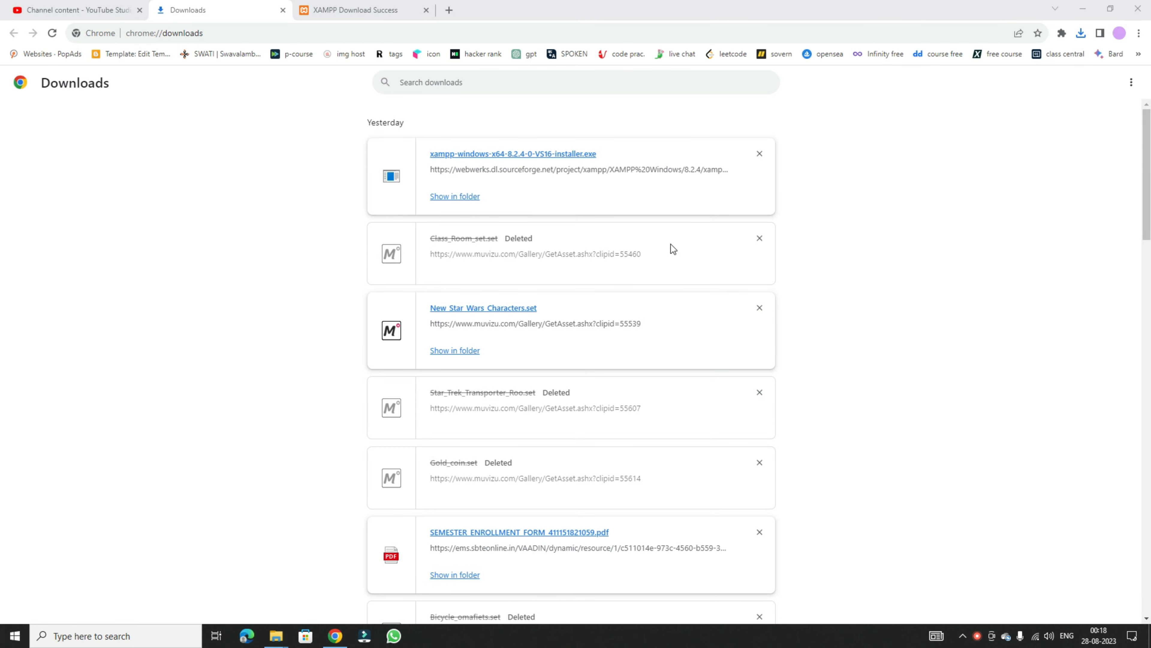
Step: Show the downloaded xampp-windows-x64-8.2.4-0-VS16-installer in its folder and launch it
{"action": "left_click", "coordinate": [468, 200]}
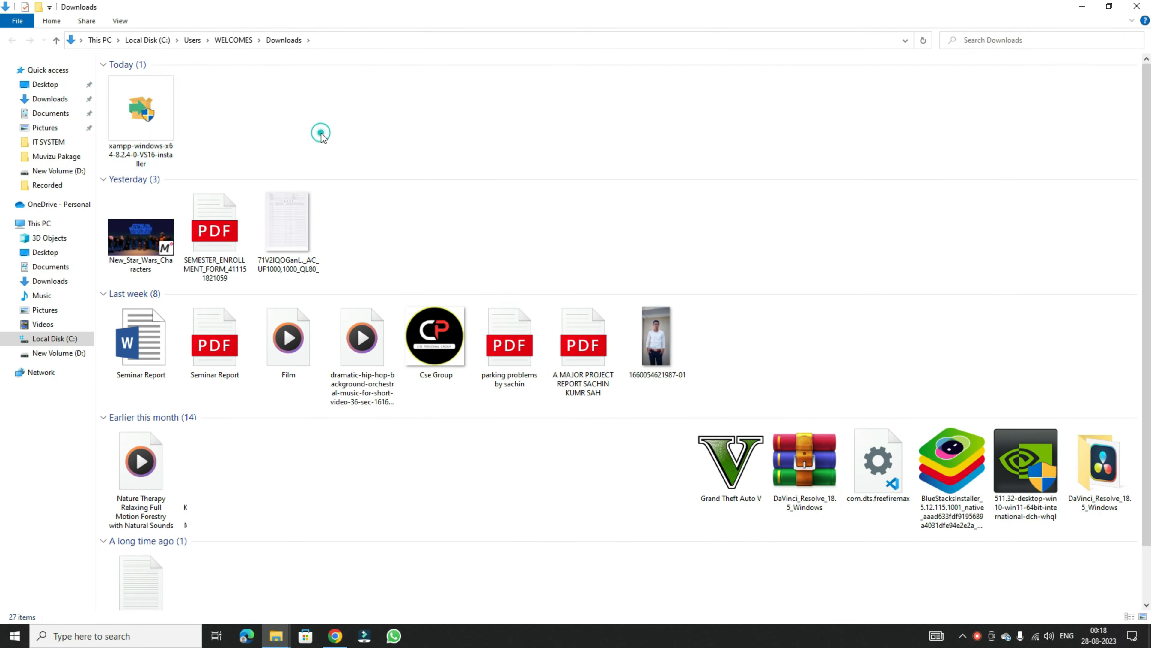
{"action": "left_click_drag", "start_coordinate": [228, 137], "coordinate": [134, 147]}
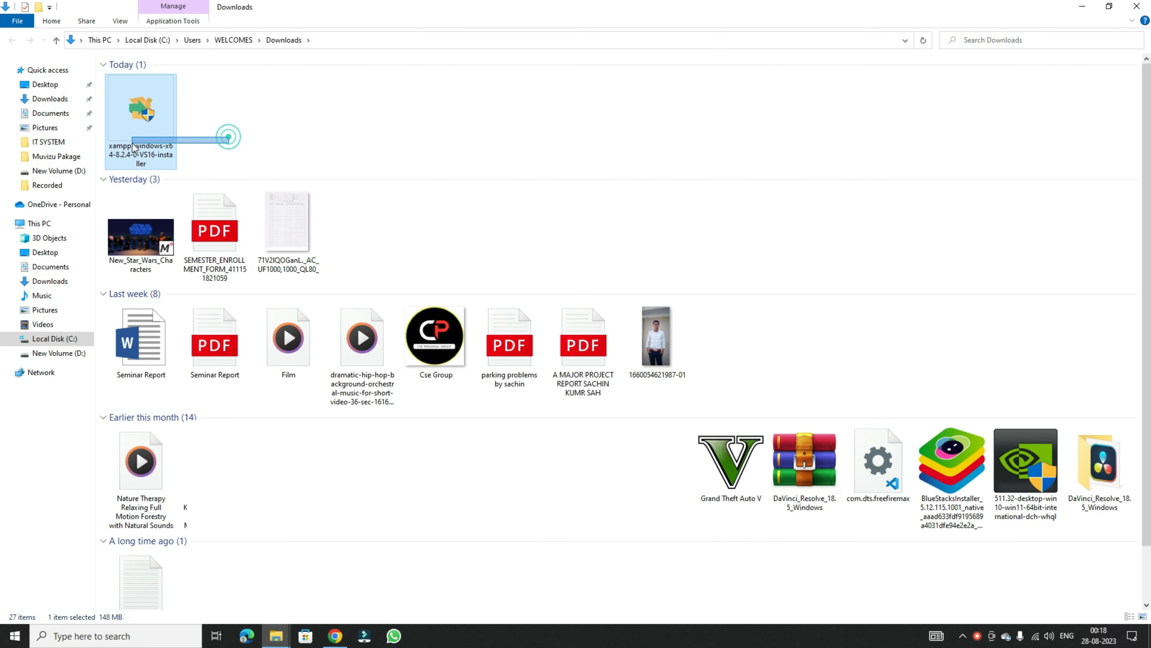
{"action": "right_click", "coordinate": [200, 117]}
{"action": "left_click", "coordinate": [196, 158]}
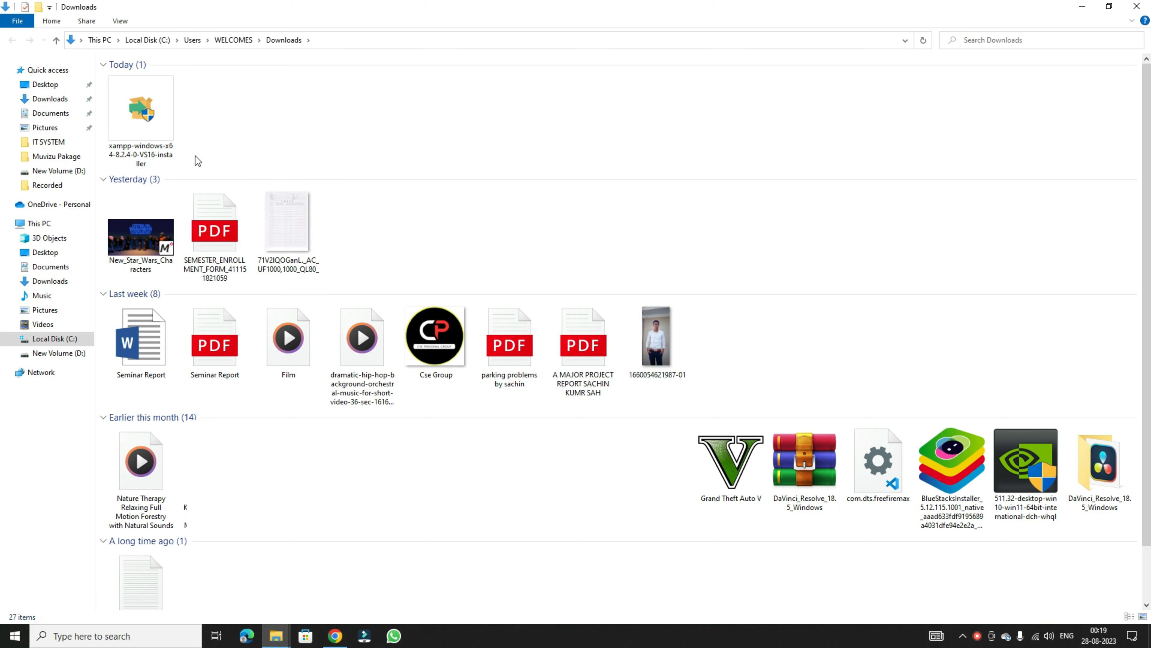
{"action": "left_click", "coordinate": [158, 117]}
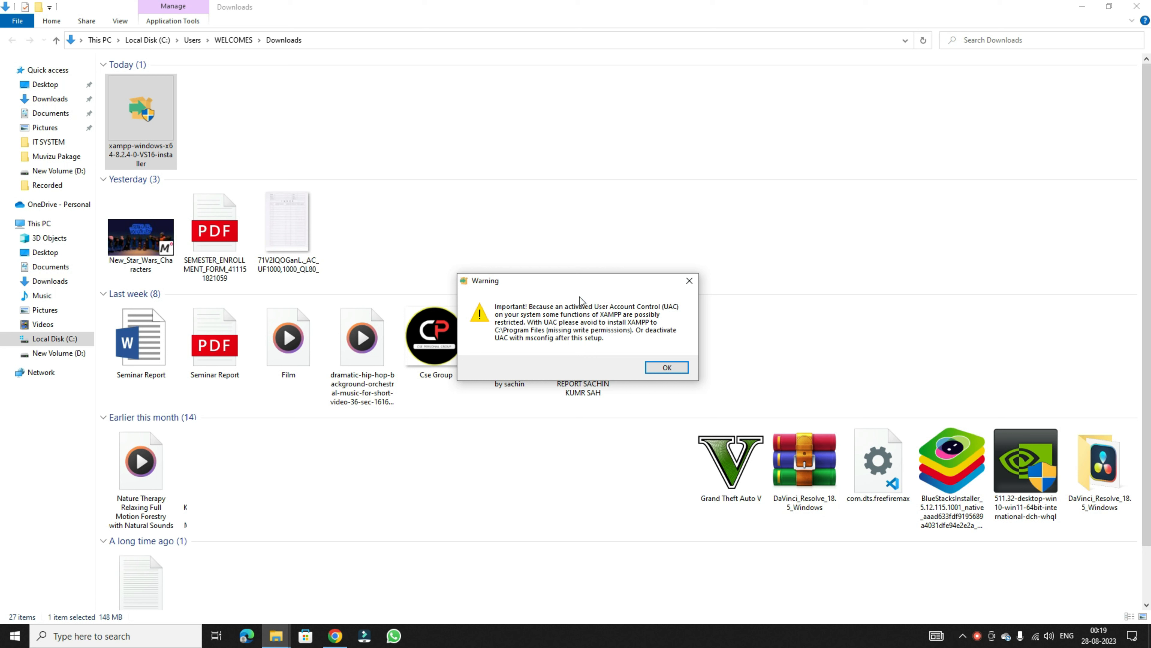
Step: Acknowledge the User Account Control warning and start the XAMPP installation with the default components and English as the Control Panel language
{"action": "left_click", "coordinate": [670, 366]}
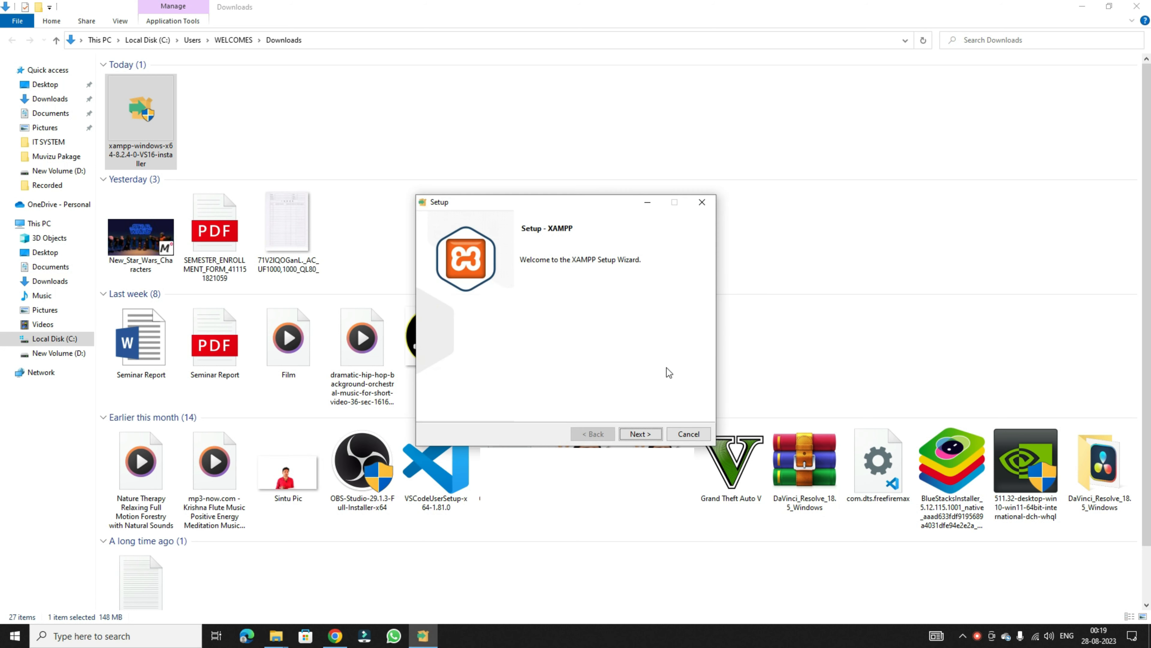
{"action": "left_click", "coordinate": [648, 435]}
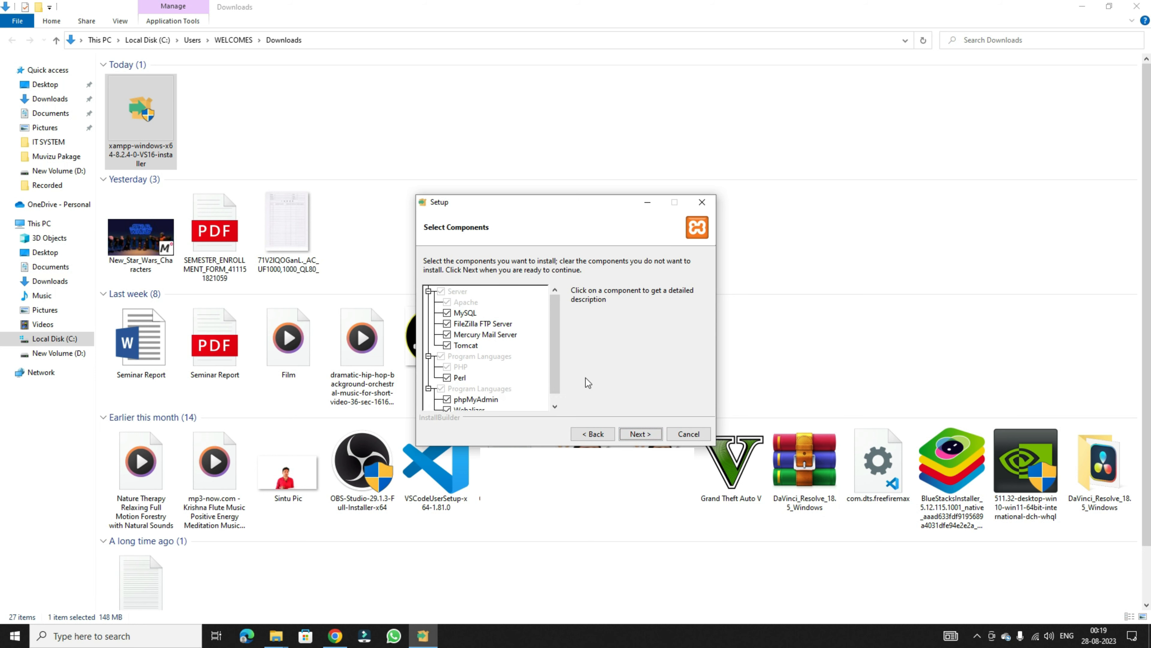
{"action": "left_click", "coordinate": [637, 433]}
{"action": "left_click", "coordinate": [640, 434]}
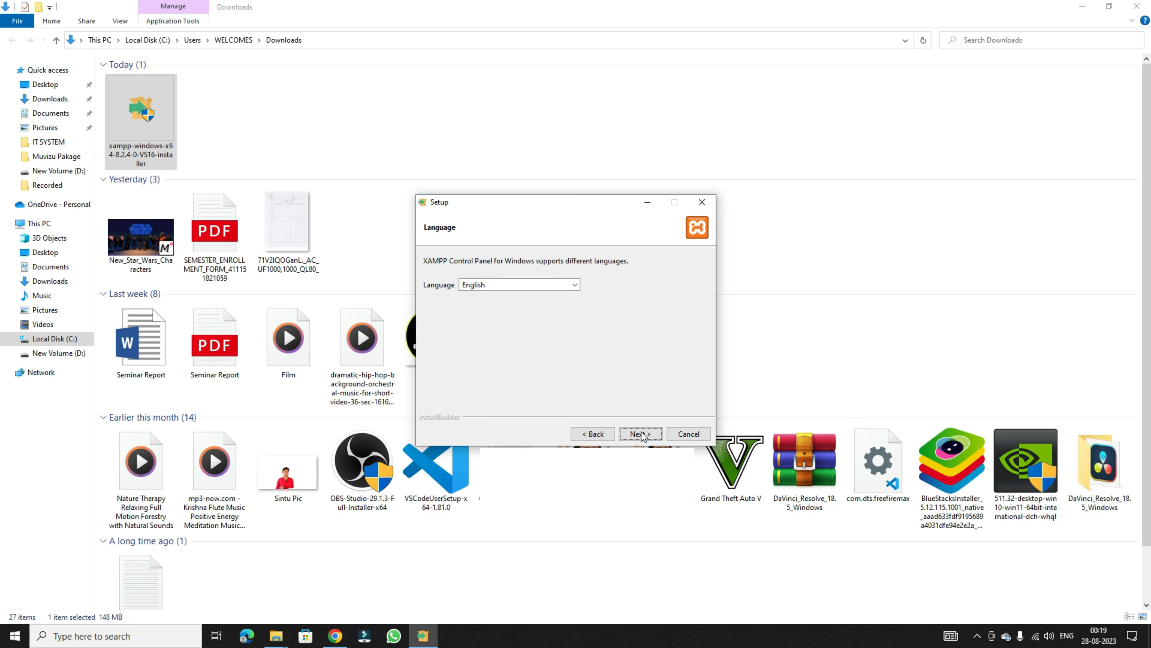
{"action": "left_click", "coordinate": [641, 434]}
{"action": "left_click", "coordinate": [641, 434]}
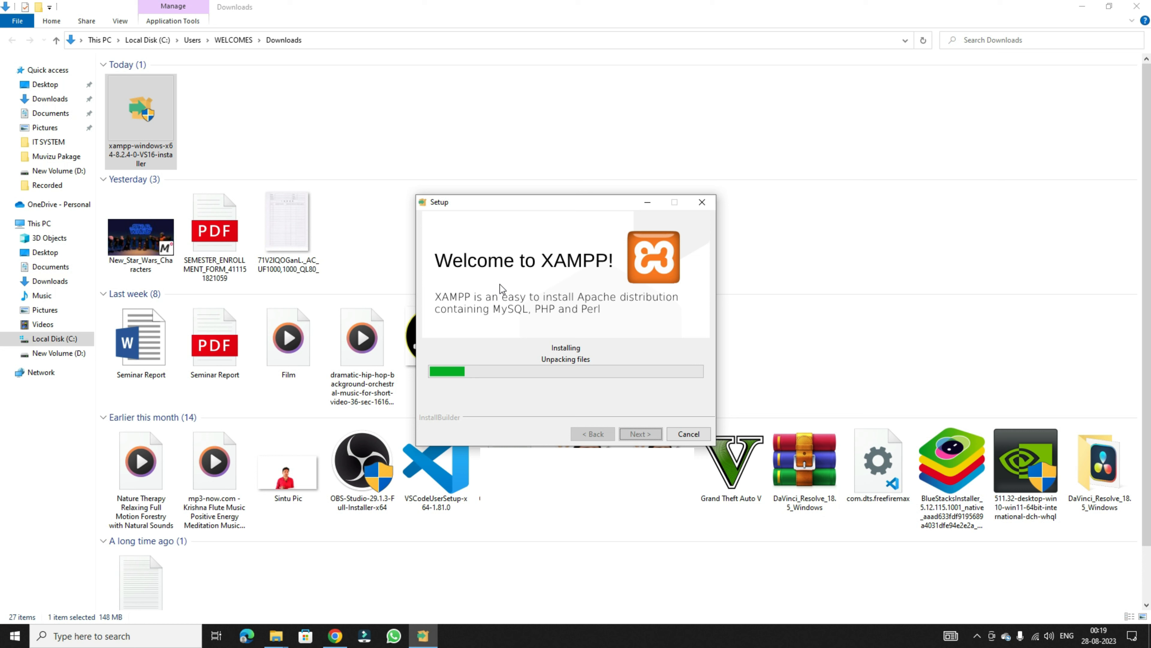
Step: Allow Apache HTTP Server through the firewall on public networks and finish the XAMPP setup with the Control Panel set to start
{"action": "left_click_drag", "start_coordinate": [533, 206], "coordinate": [533, 93]}
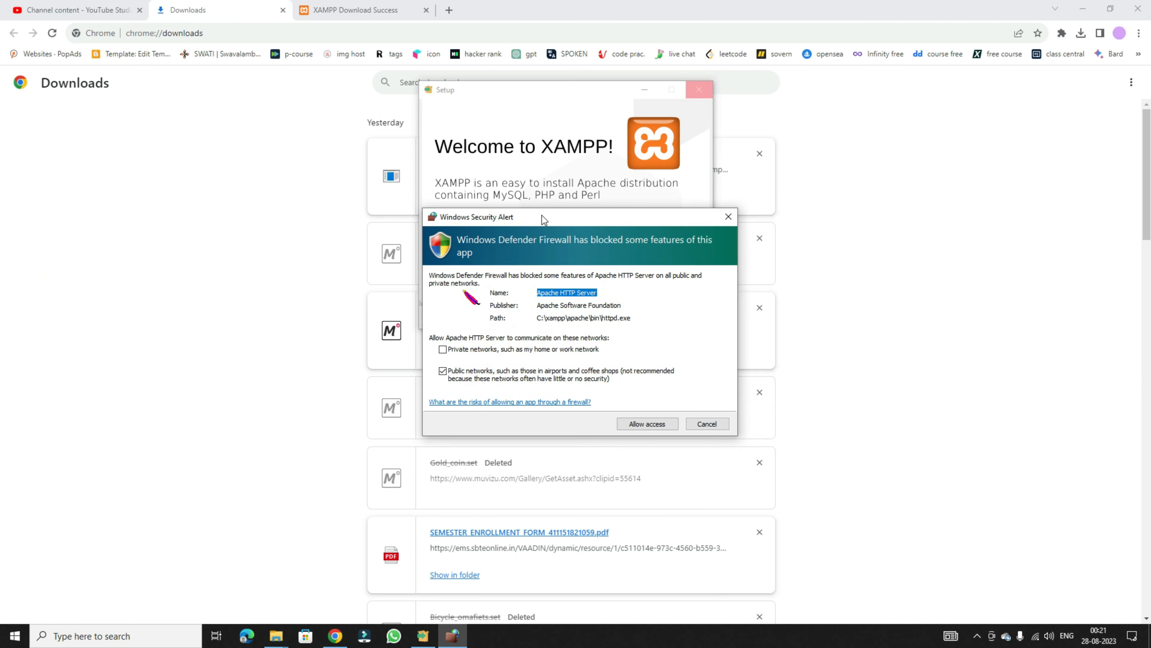
{"action": "left_click_drag", "start_coordinate": [582, 297], "coordinate": [518, 219]}
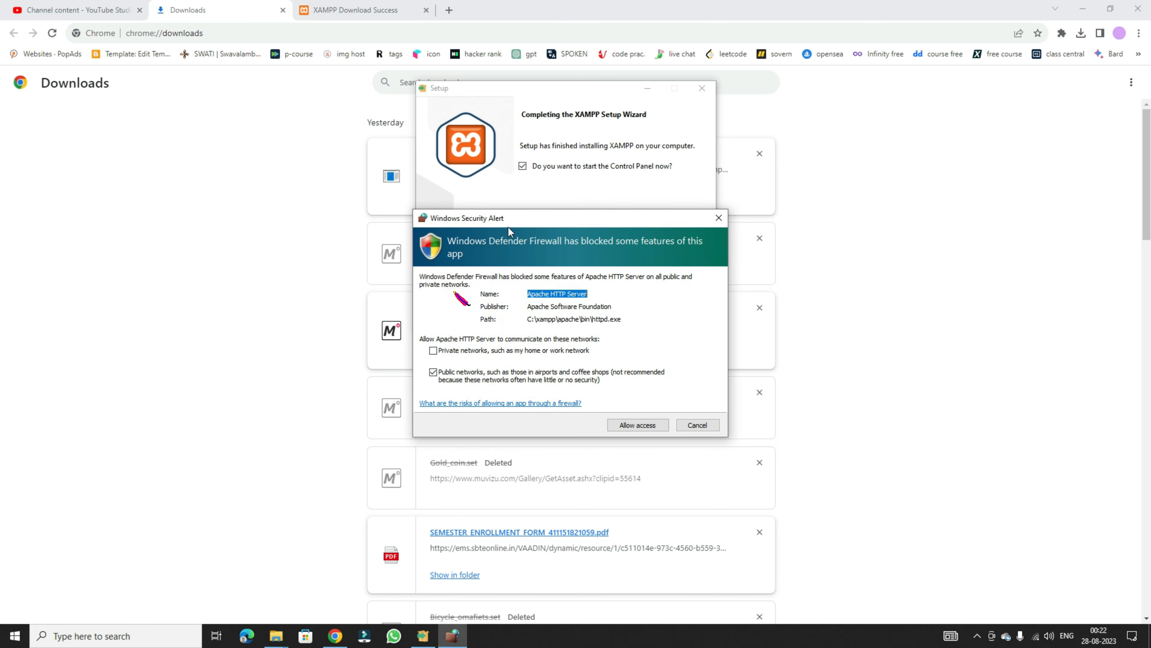
{"action": "left_click", "coordinate": [637, 425]}
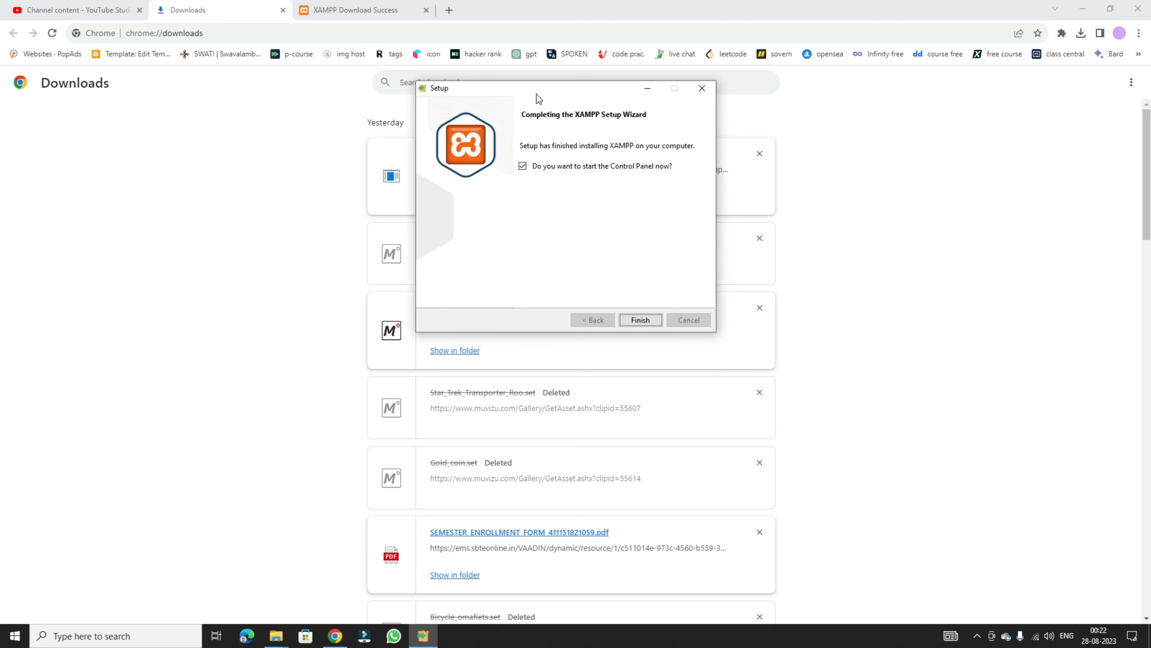
{"action": "left_click_drag", "start_coordinate": [536, 94], "coordinate": [530, 208]}
{"action": "left_click", "coordinate": [634, 434]}
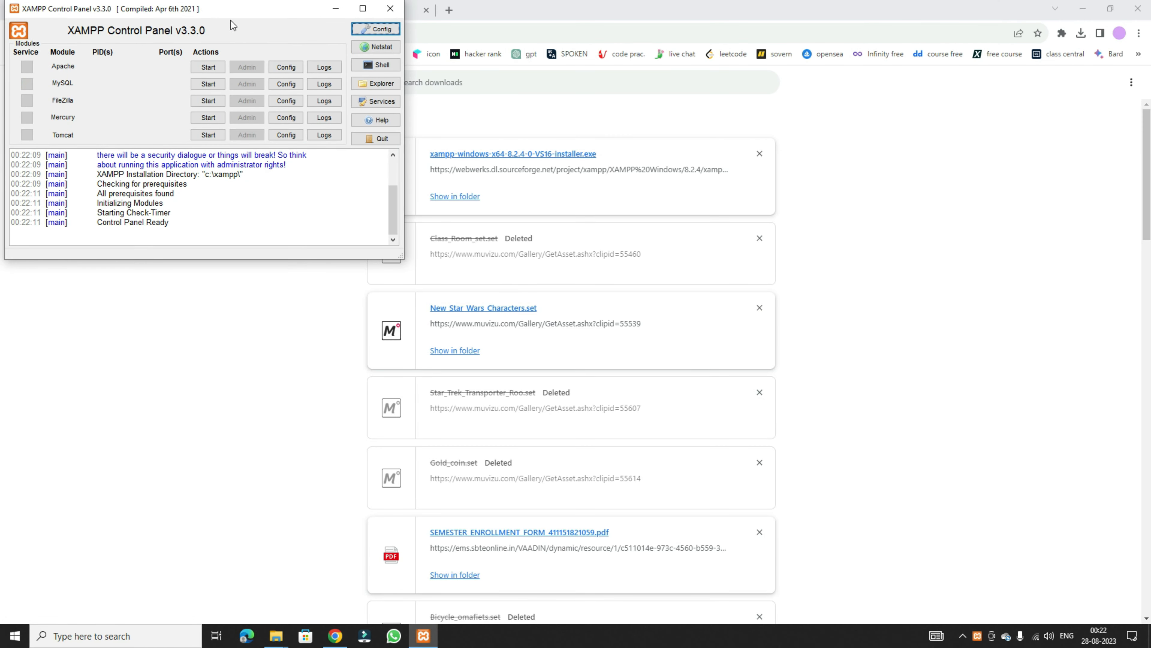
Step: Minimize the browser and place the XAMPP Control Panel near the middle of the desktop
{"action": "left_click_drag", "start_coordinate": [227, 16], "coordinate": [607, 260]}
{"action": "left_click", "coordinate": [1082, 9]}
{"action": "left_click_drag", "start_coordinate": [534, 257], "coordinate": [511, 207]}
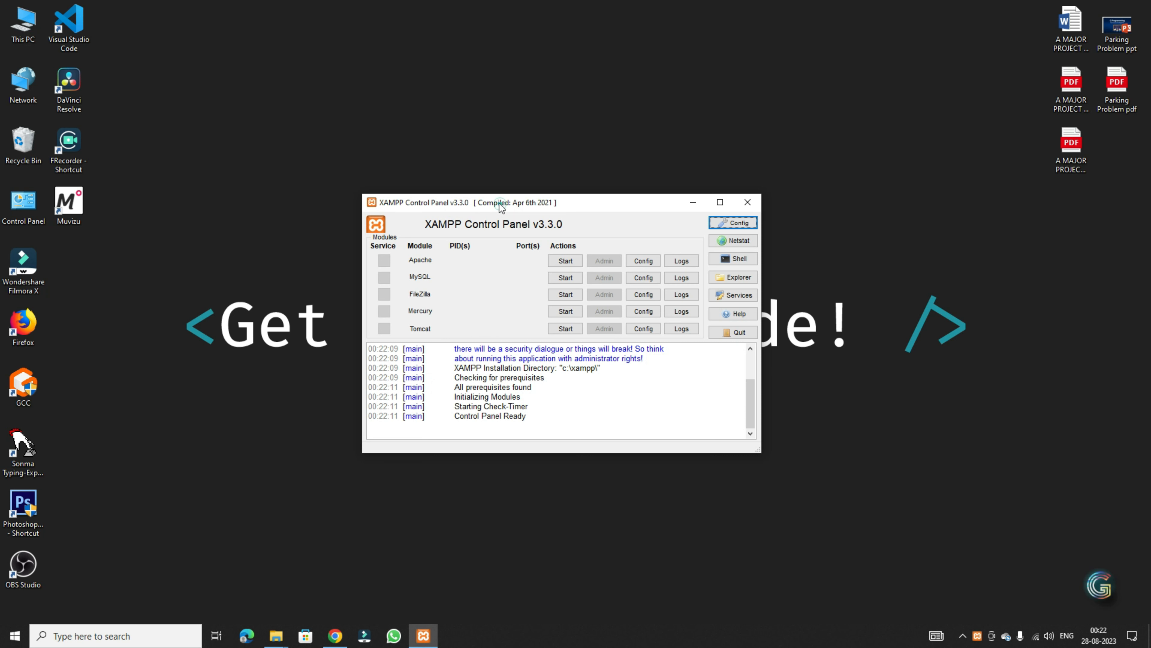
{"action": "left_click_drag", "start_coordinate": [501, 206], "coordinate": [487, 195]}
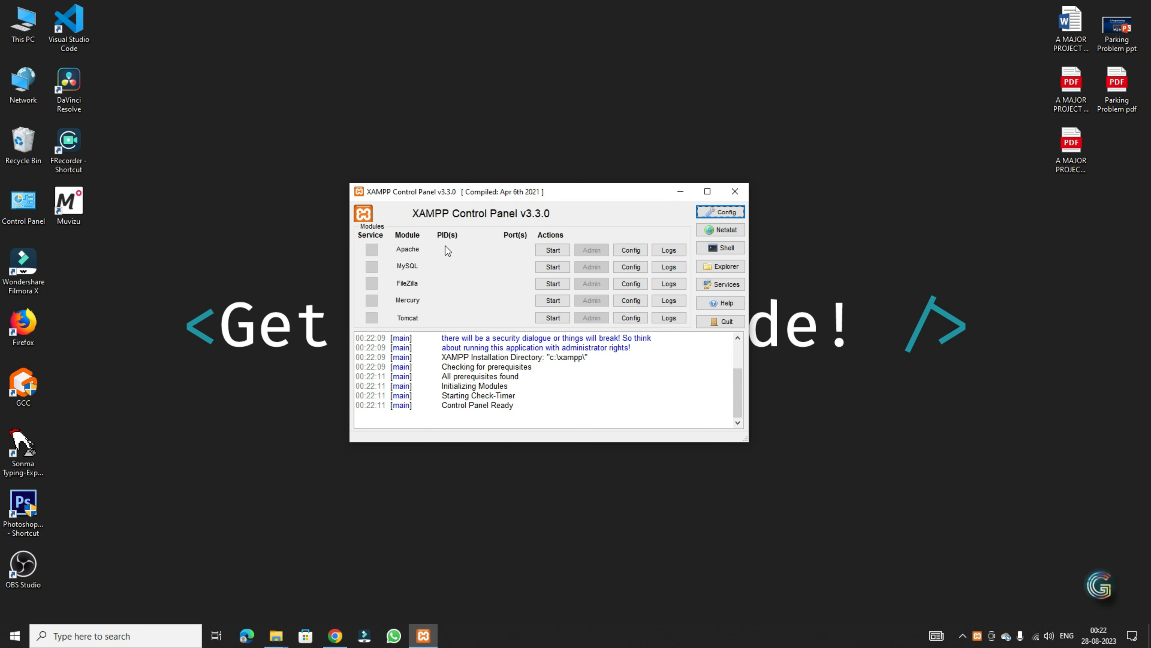
Step: Start the Apache and MySQL modules, allow mysqld through the firewall on public networks, and minimize the XAMPP Control Panel
{"action": "left_click", "coordinate": [406, 251]}
{"action": "left_click", "coordinate": [551, 252]}
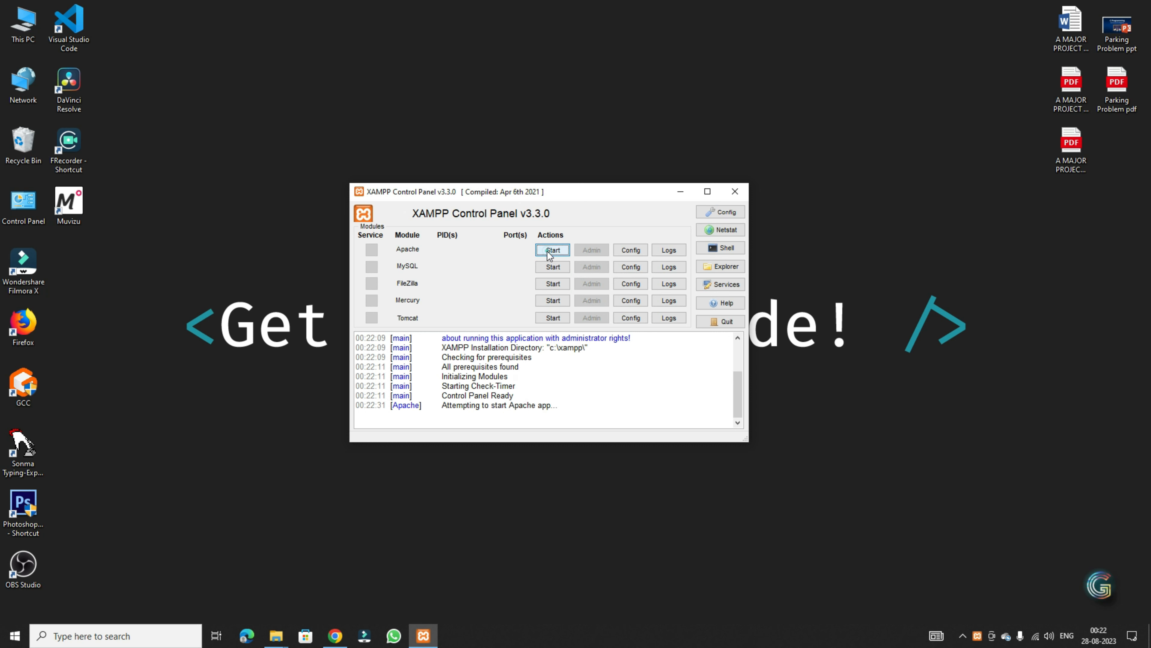
{"action": "left_click", "coordinate": [553, 267]}
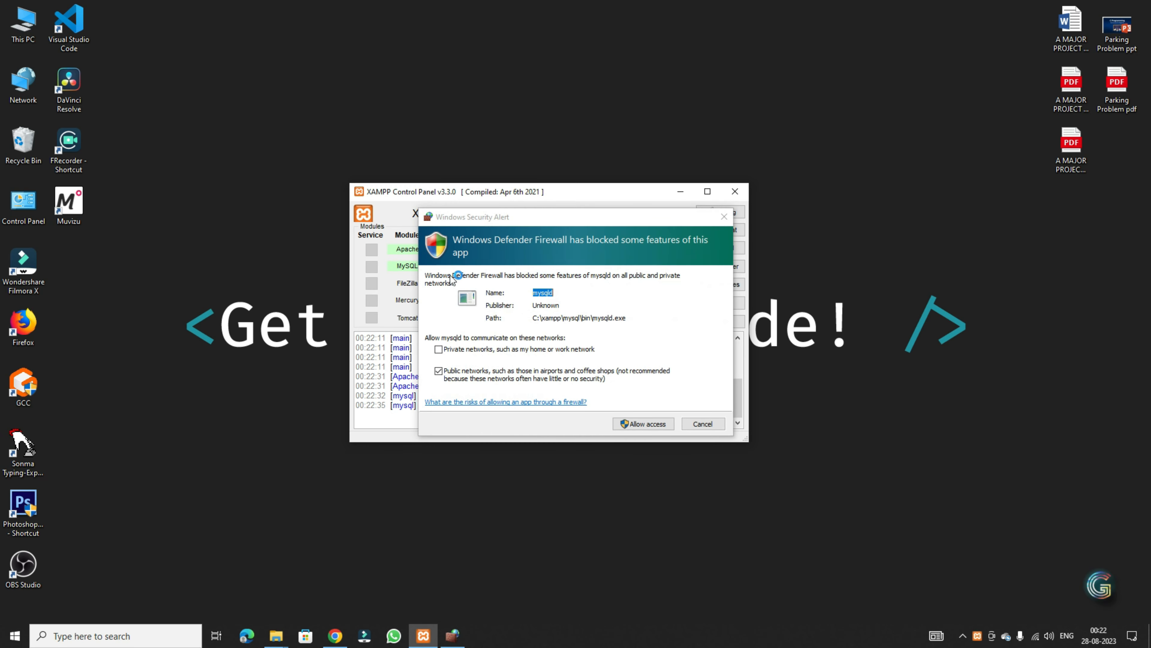
{"action": "left_click", "coordinate": [645, 427]}
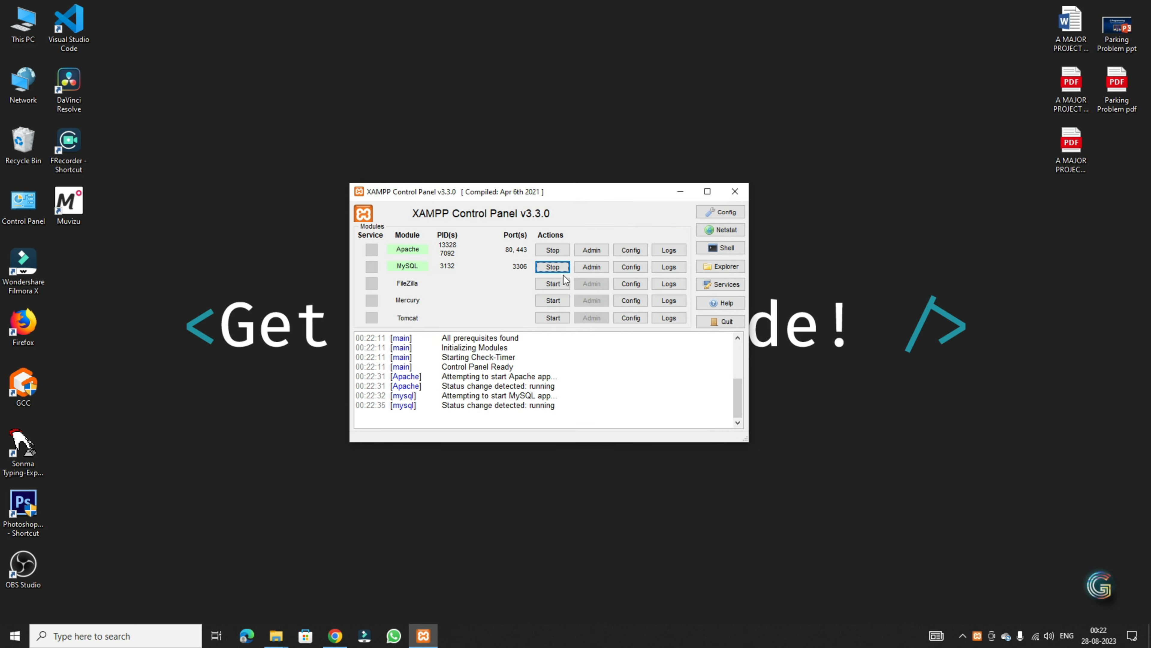
{"action": "left_click", "coordinate": [679, 191]}
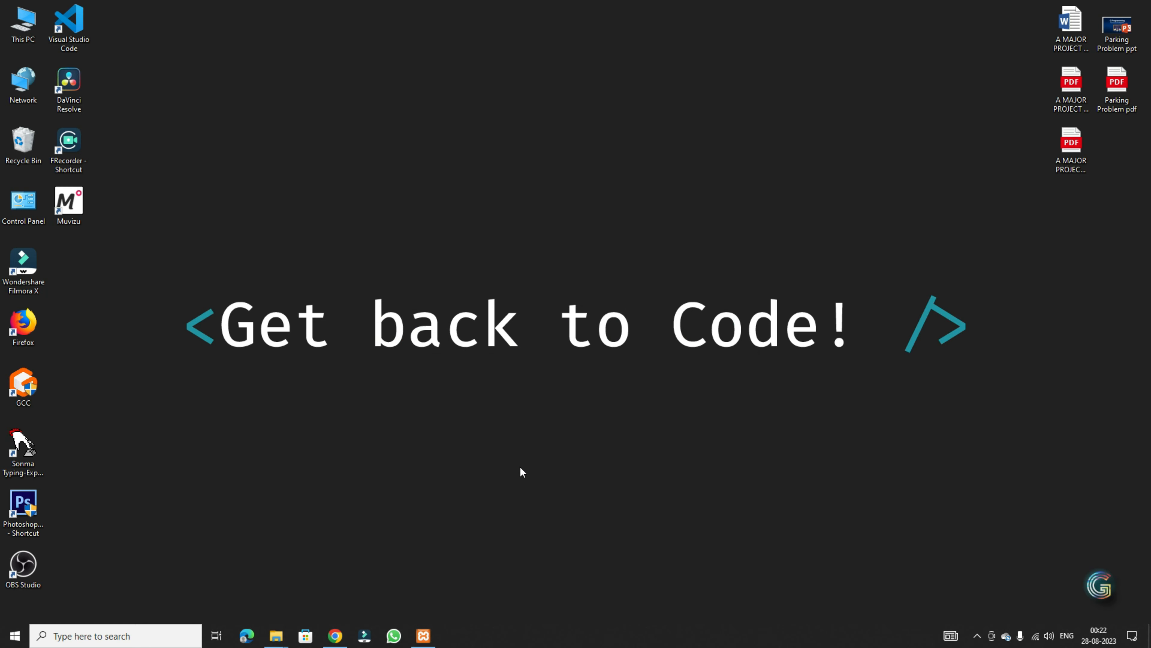
{"action": "right_click", "coordinate": [377, 335]}
{"action": "left_click", "coordinate": [407, 381]}
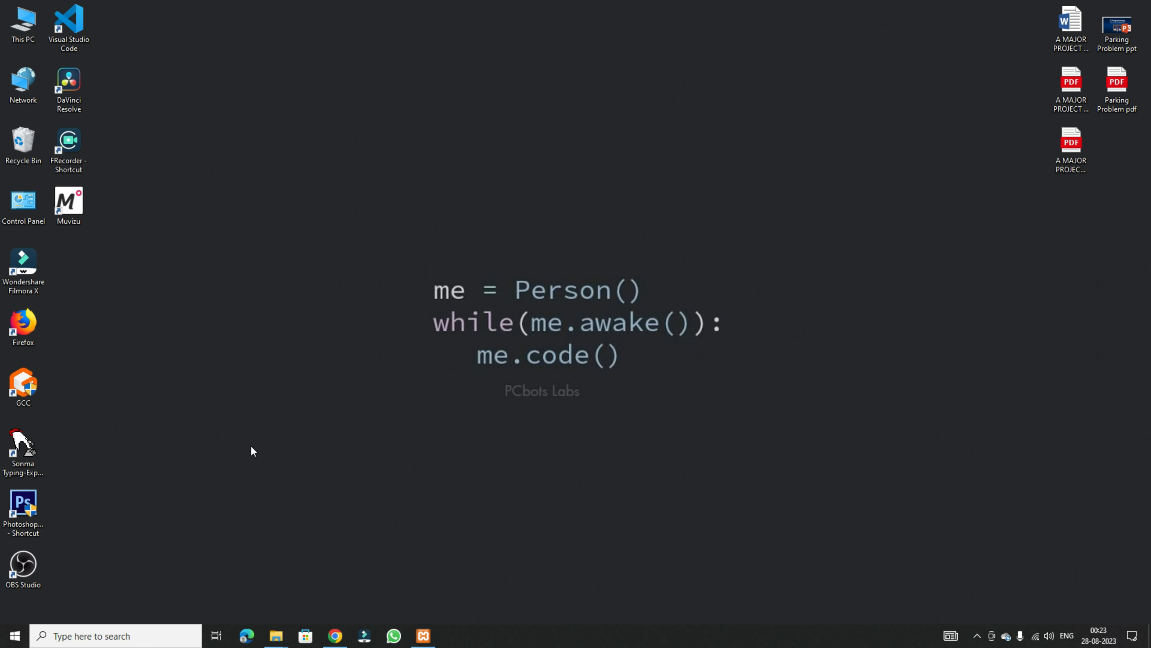
{"action": "left_click", "coordinate": [62, 25]}
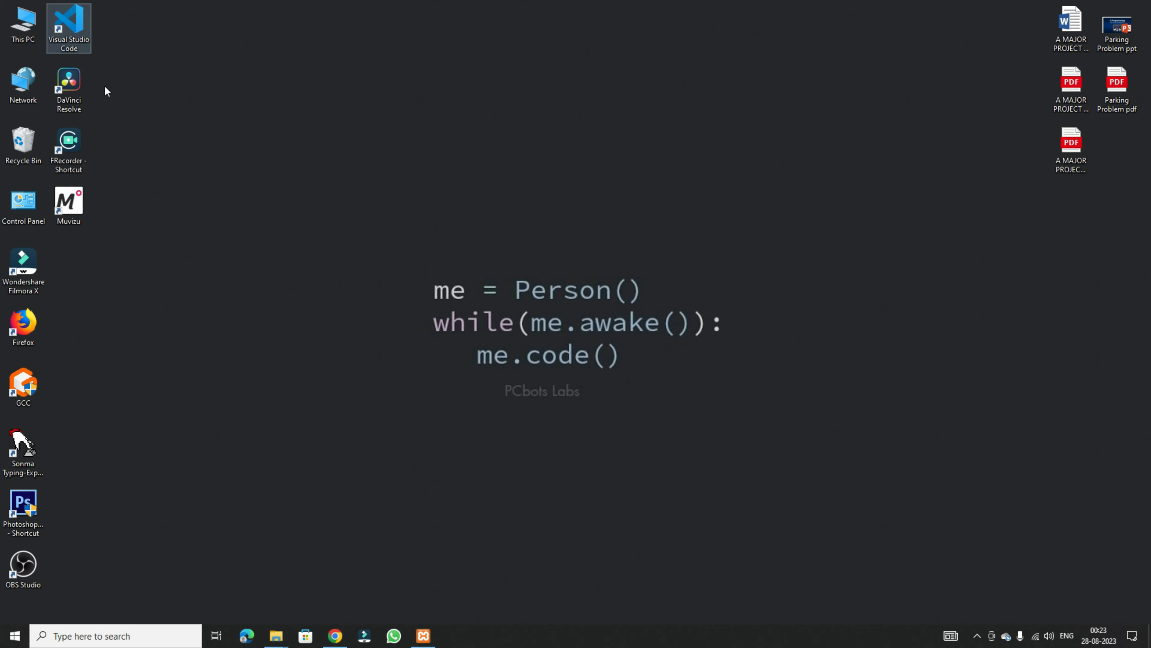
Step: Open a new File Explorer window at C:\xampp\htdocs and enlarge the folder's file icons
{"action": "right_click", "coordinate": [276, 635]}
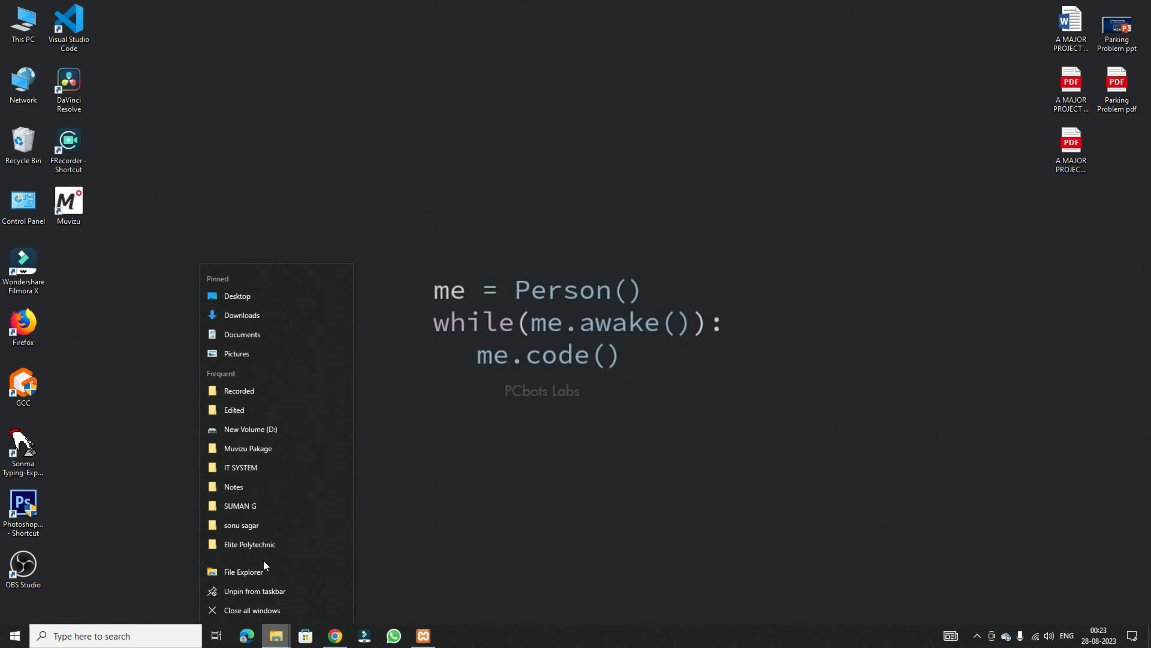
{"action": "left_click", "coordinate": [262, 570]}
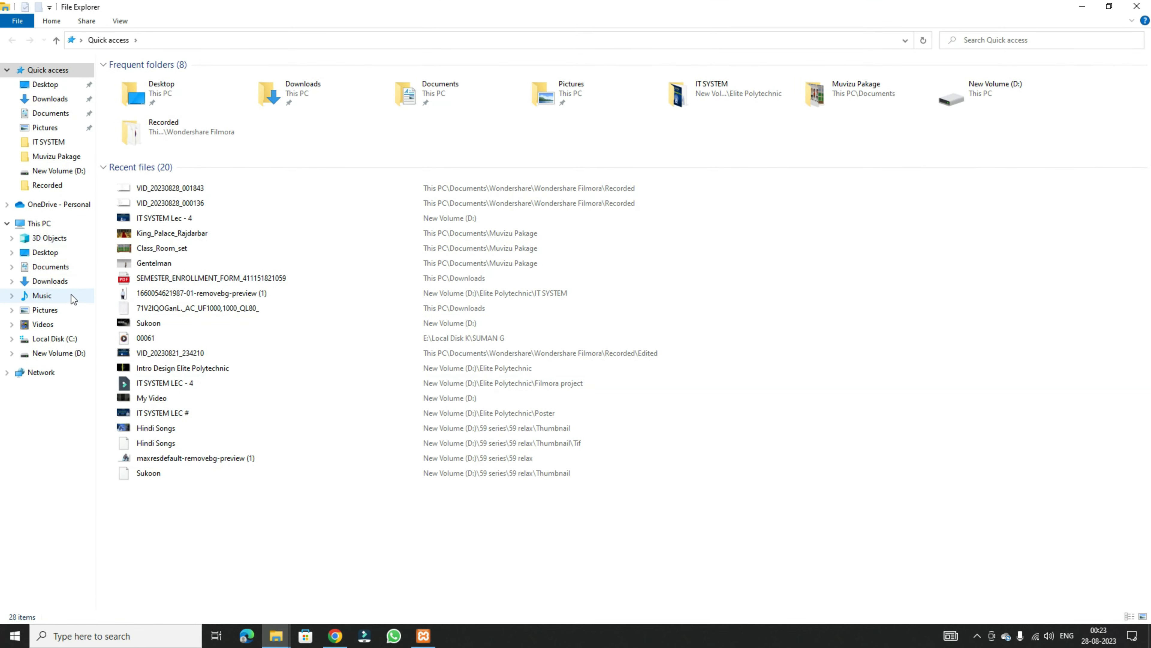
{"action": "left_click", "coordinate": [53, 340]}
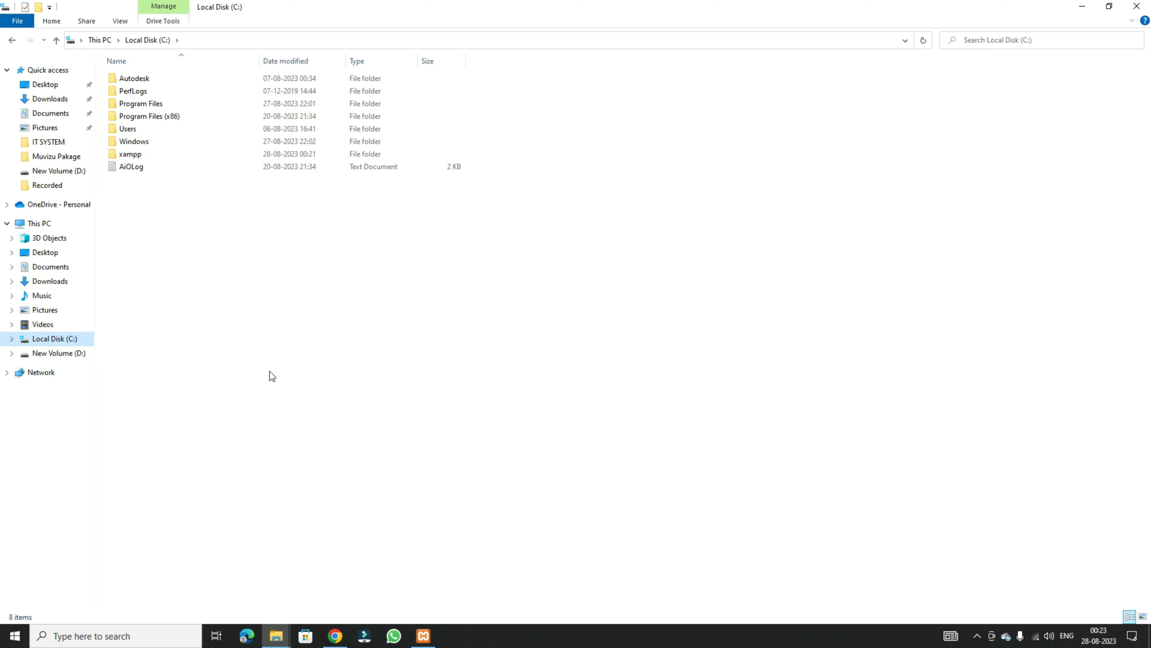
{"action": "double_click", "coordinate": [130, 155]}
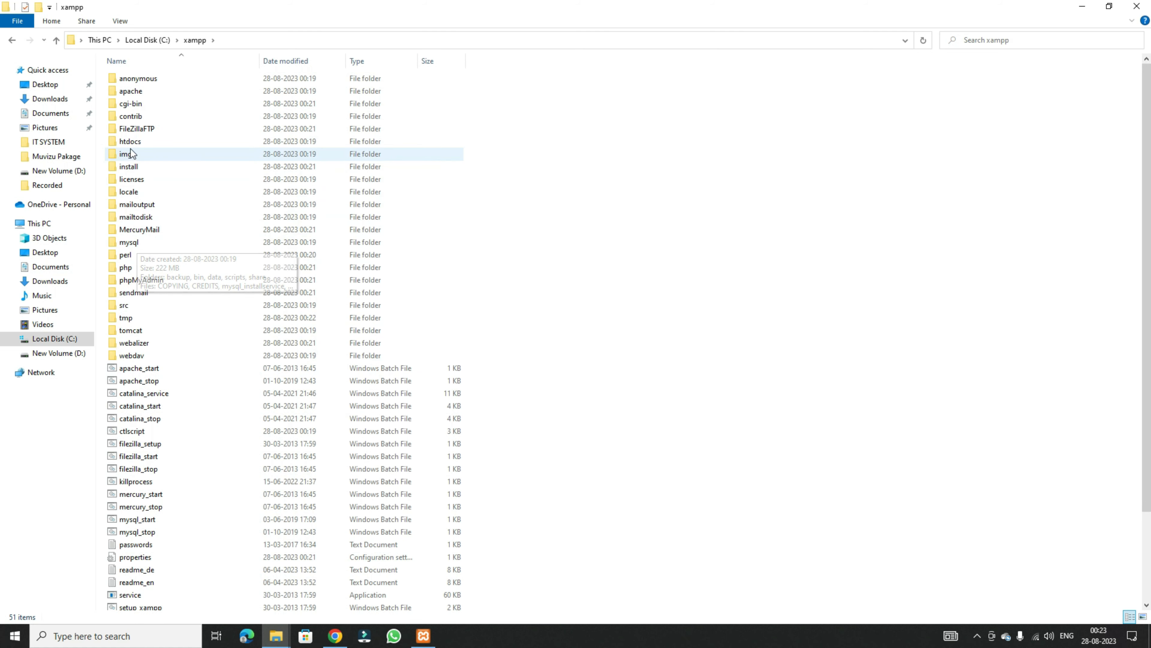
{"action": "double_click", "coordinate": [129, 143]}
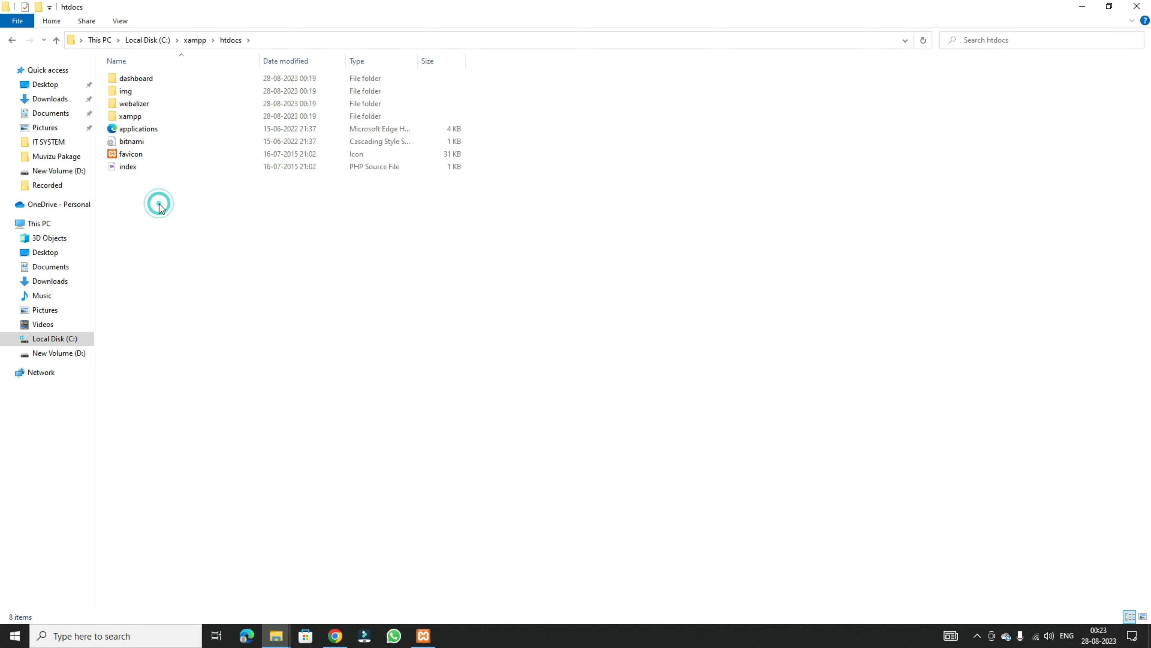
{"action": "scroll", "coordinate": [159, 203], "scroll_direction": "up", "scroll_amount": 8}
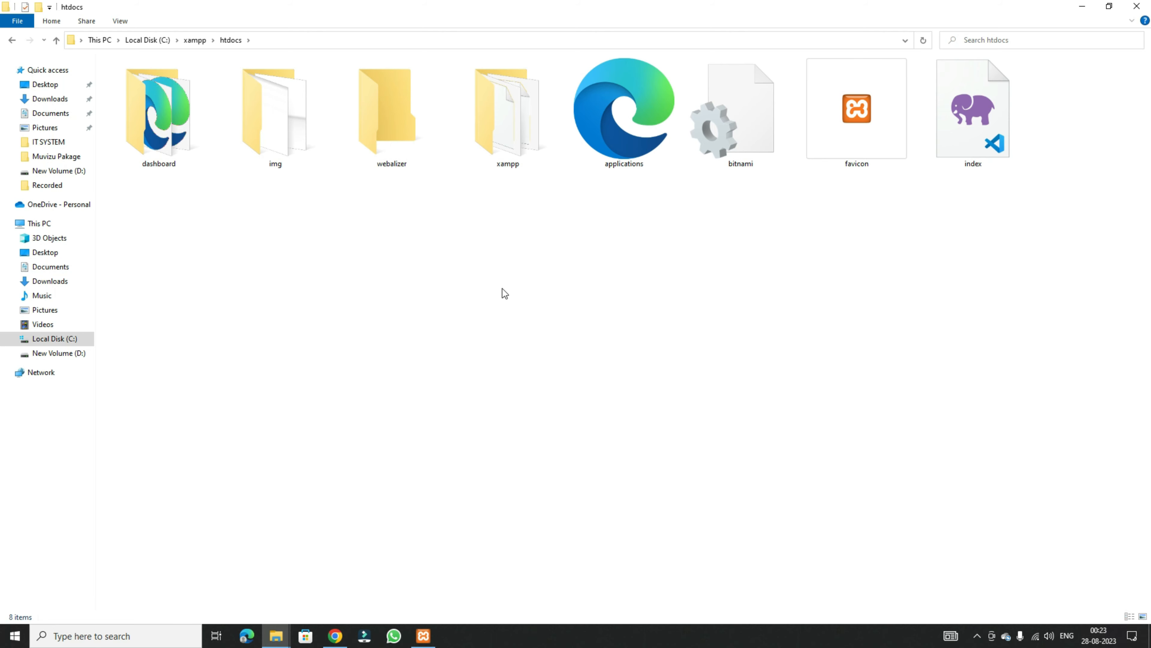
{"action": "right_click", "coordinate": [368, 254]}
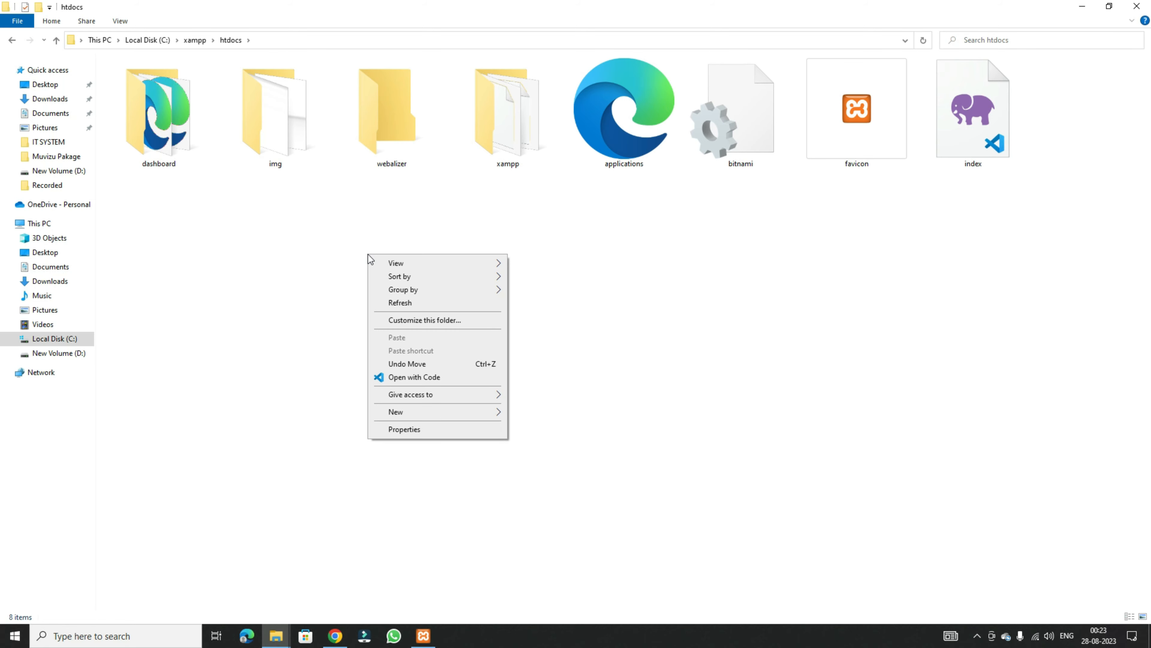
{"action": "left_click", "coordinate": [313, 265]}
{"action": "right_click", "coordinate": [412, 195]}
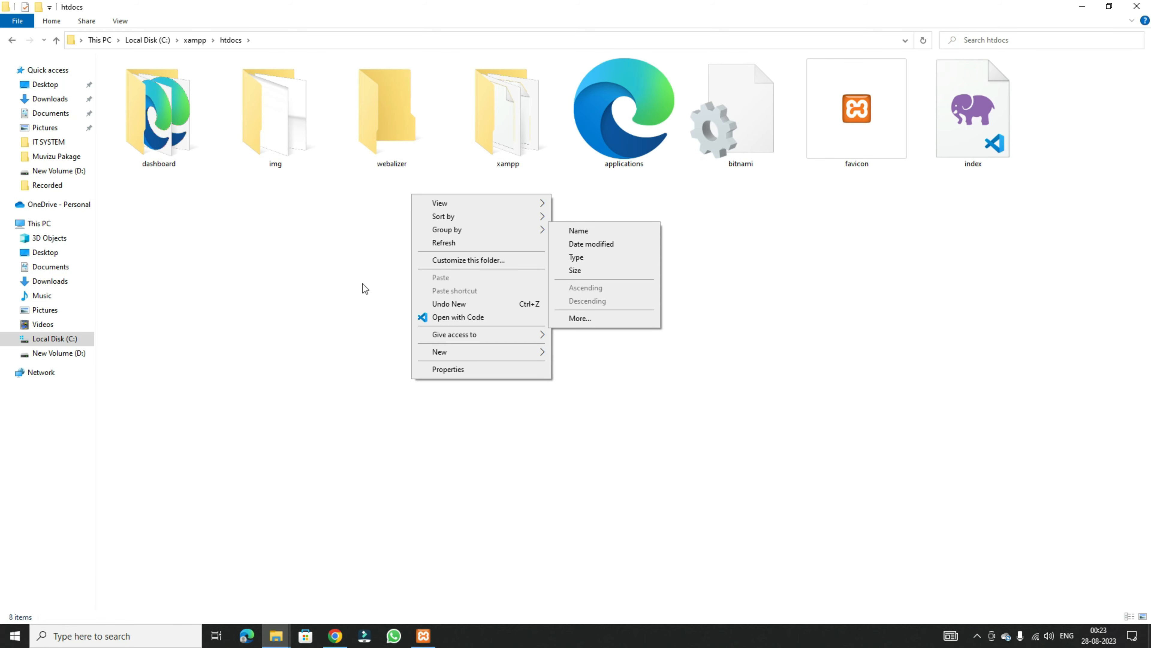
{"action": "left_click", "coordinate": [363, 272]}
Step: Open the htdocs folder in Visual Studio Code and trust the authors of all files in the parent folder xampp
{"action": "right_click", "coordinate": [365, 236]}
{"action": "left_click", "coordinate": [424, 359]}
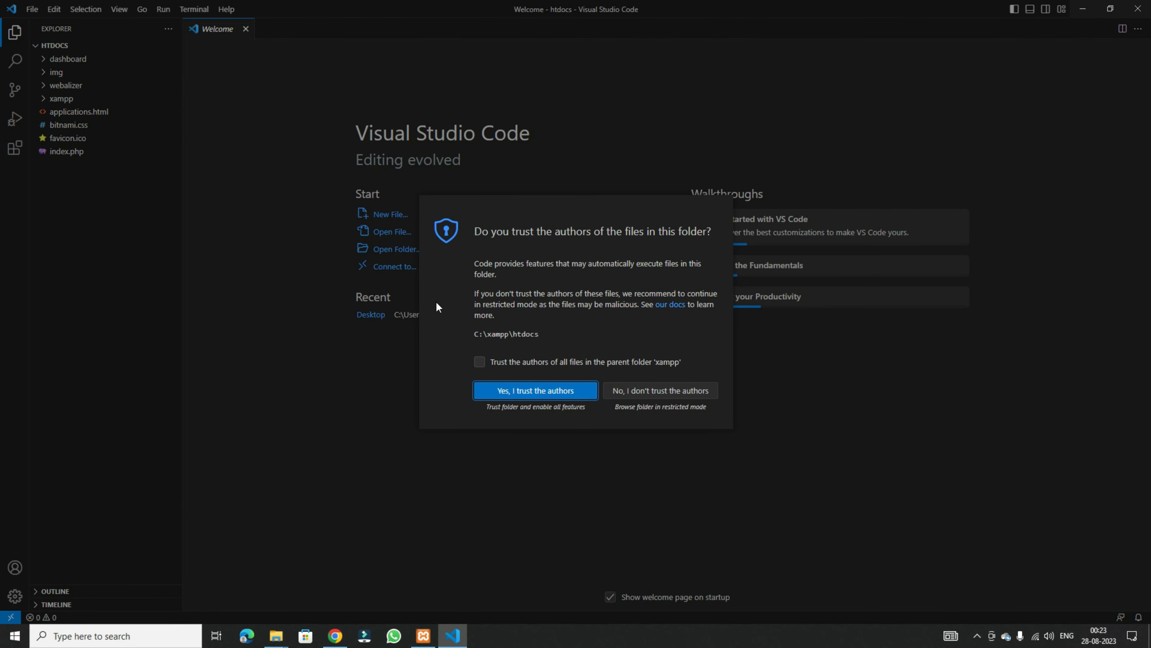
{"action": "left_click", "coordinate": [479, 362]}
{"action": "left_click", "coordinate": [496, 393]}
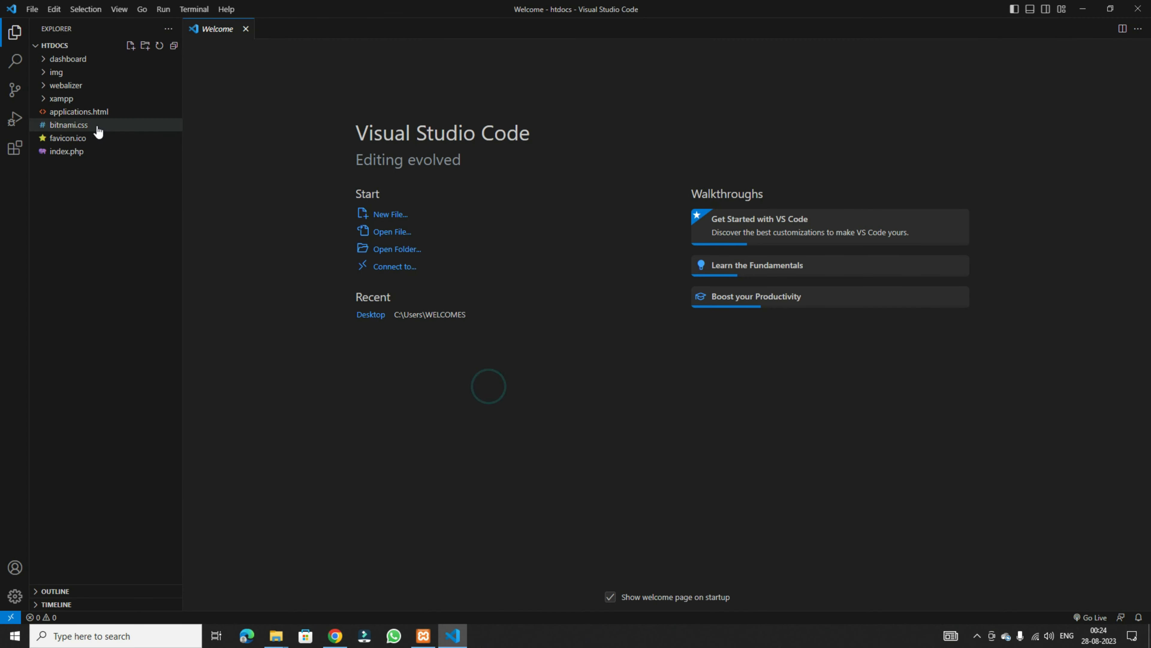
Step: Create a new file named index1.php in the root of the htdocs folder
{"action": "left_click", "coordinate": [131, 48]}
{"action": "type", "text": "index.php"}
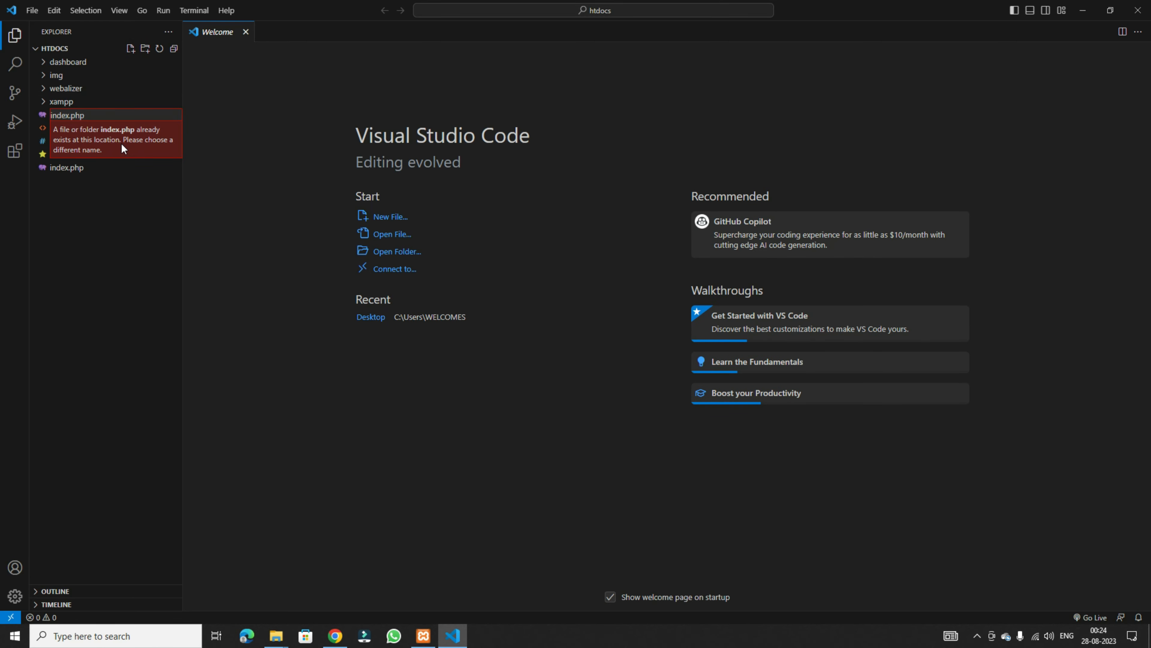
{"action": "key", "text": "Left"}
{"action": "key", "text": "Left"}
{"action": "key", "text": "Left"}
{"action": "key", "text": "Left"}
{"action": "type", "text": "1"}
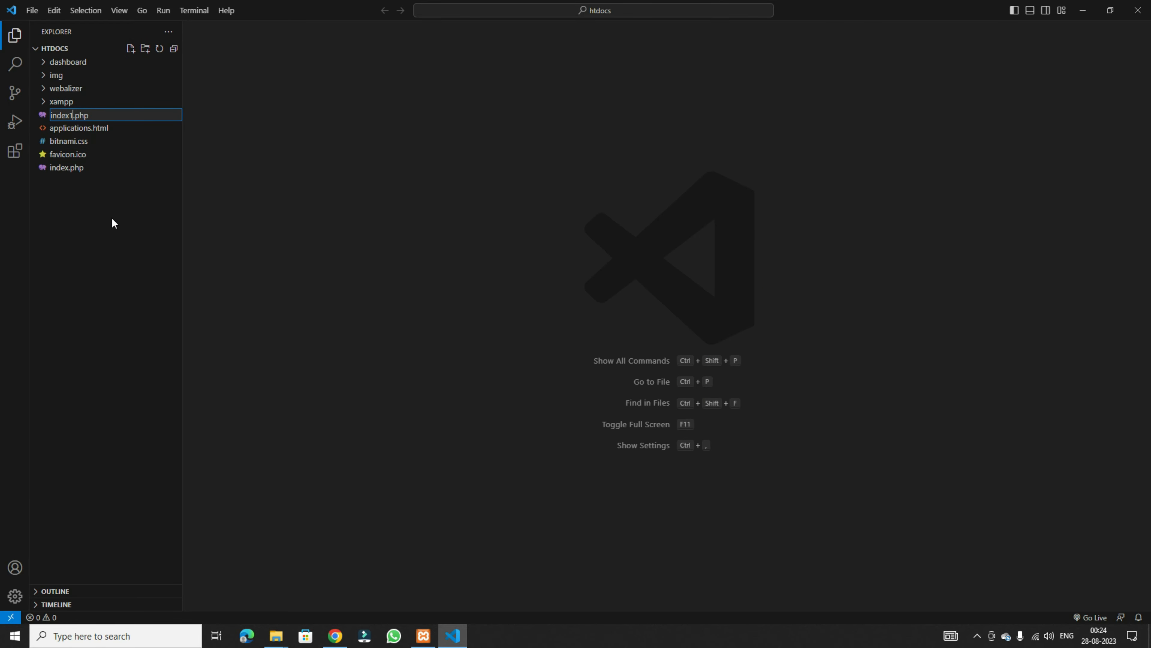
{"action": "key", "text": "Return"}
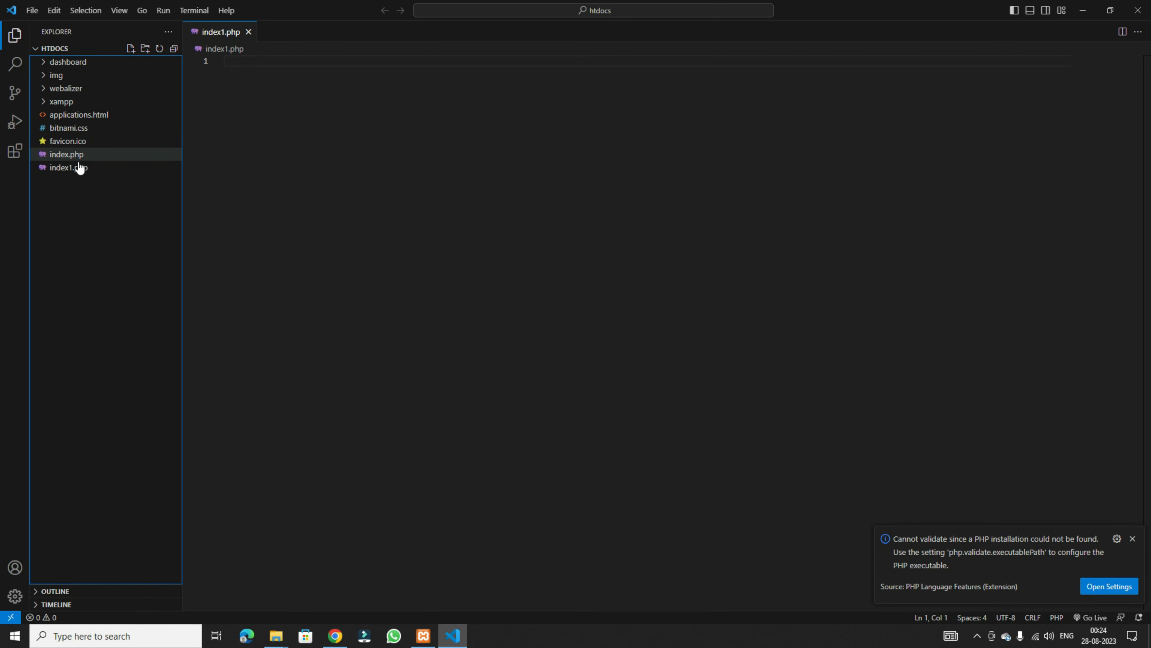